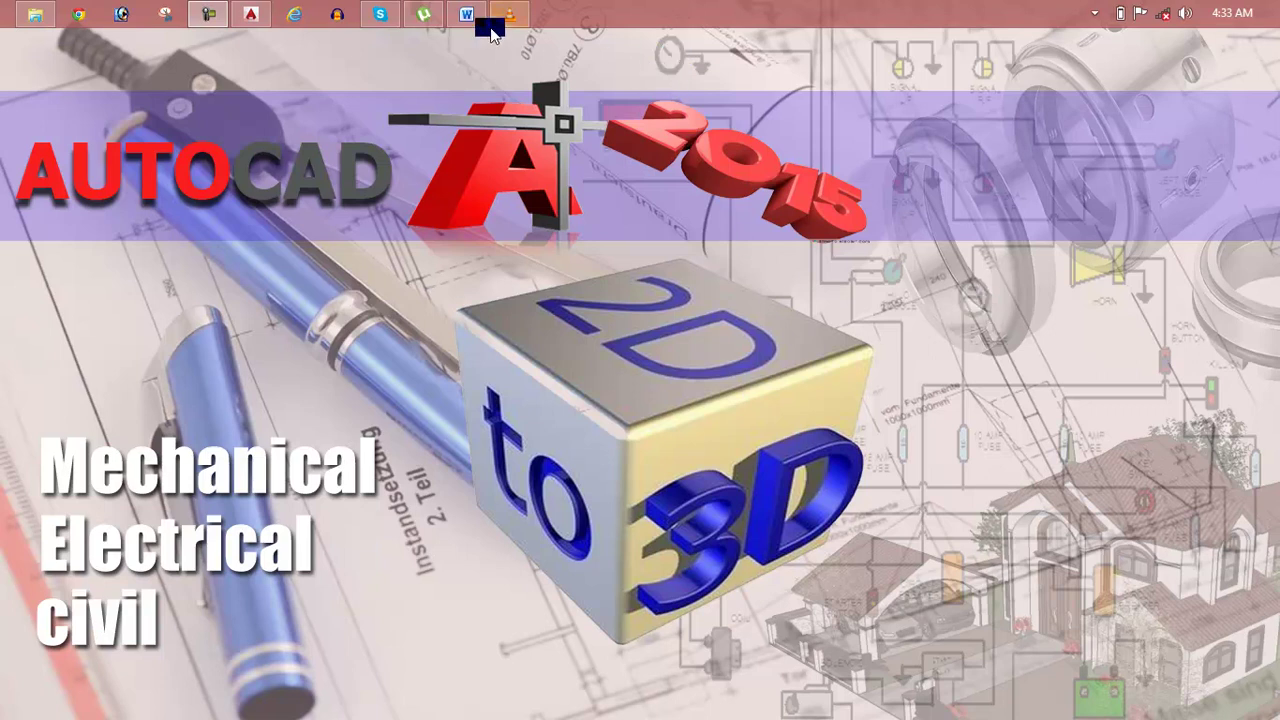
Bring up the Lesson 68 Word document outlining the UCS topics.
{"action": "left_click", "coordinate": [466, 14]}
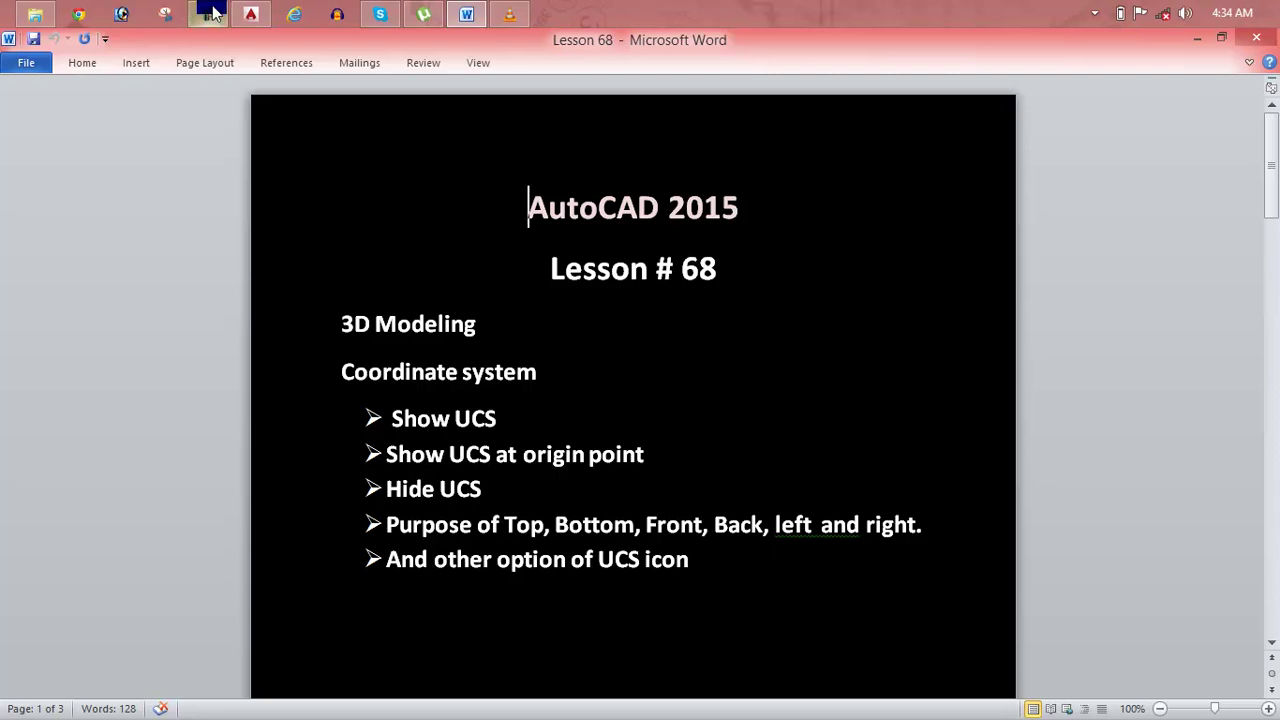
Switch to AutoCAD and start the new blank drawing Drawing1 in 3D Modeling.
{"action": "left_click", "coordinate": [250, 14]}
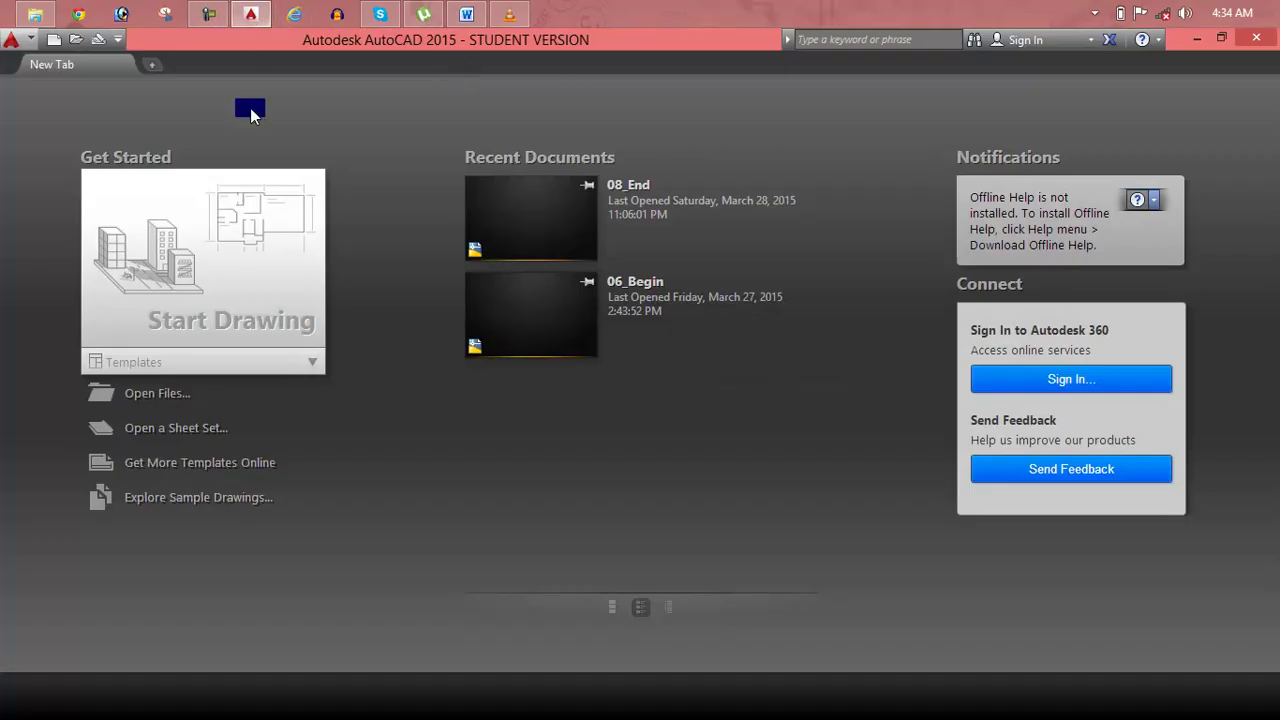
{"action": "left_click", "coordinate": [176, 262]}
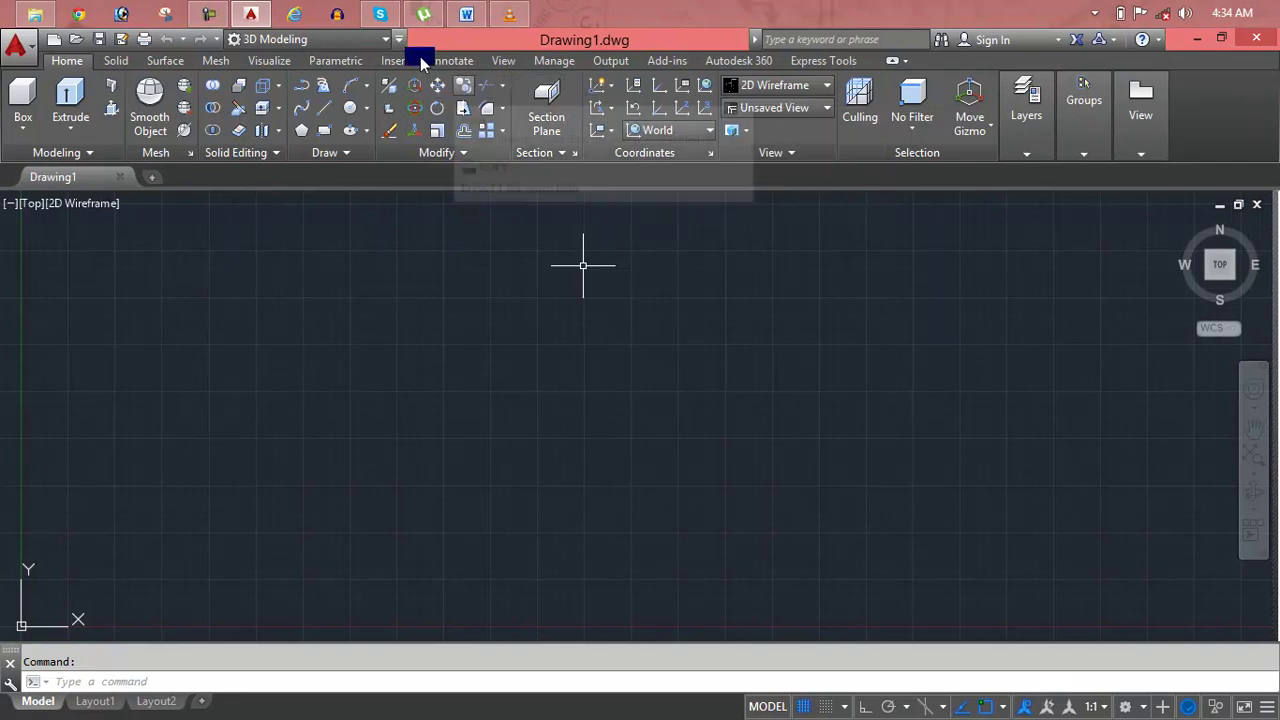
{"action": "left_click", "coordinate": [498, 62]}
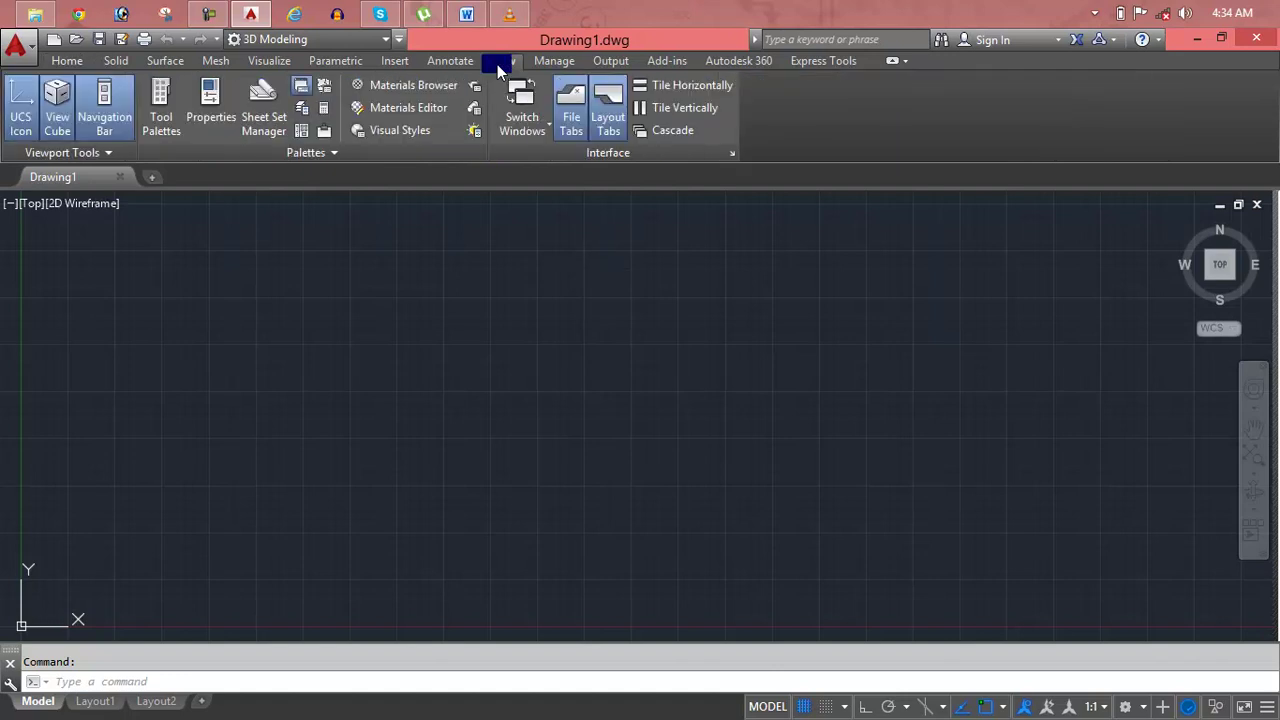
{"action": "left_click", "coordinate": [60, 60]}
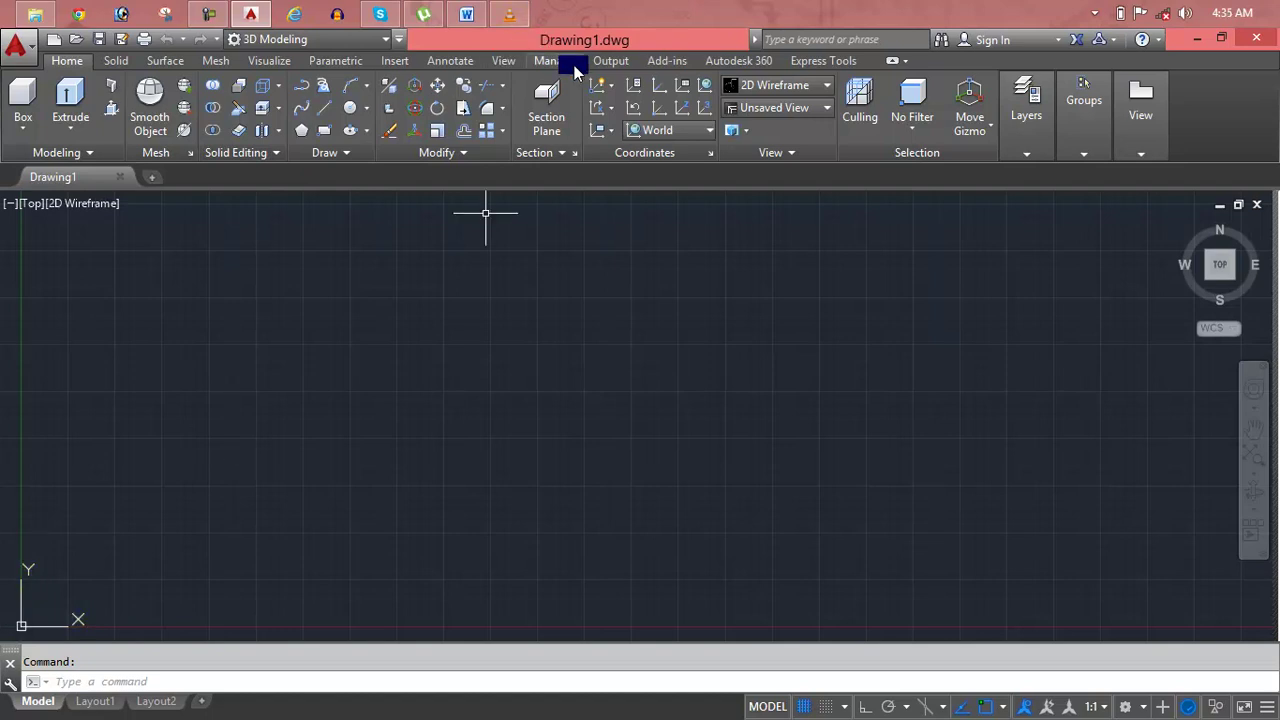
Draw a rectangle with REC up and to the right of the origin.
{"action": "left_click", "coordinate": [612, 85]}
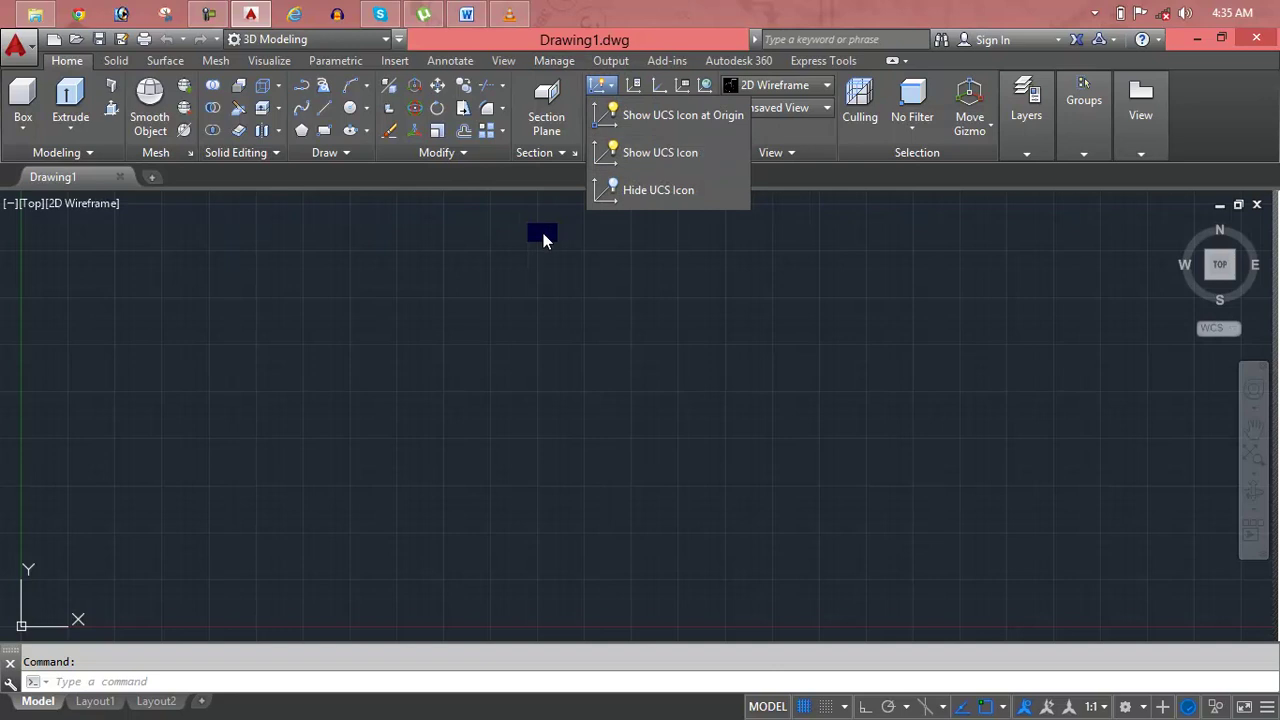
{"action": "key", "text": "Escape"}
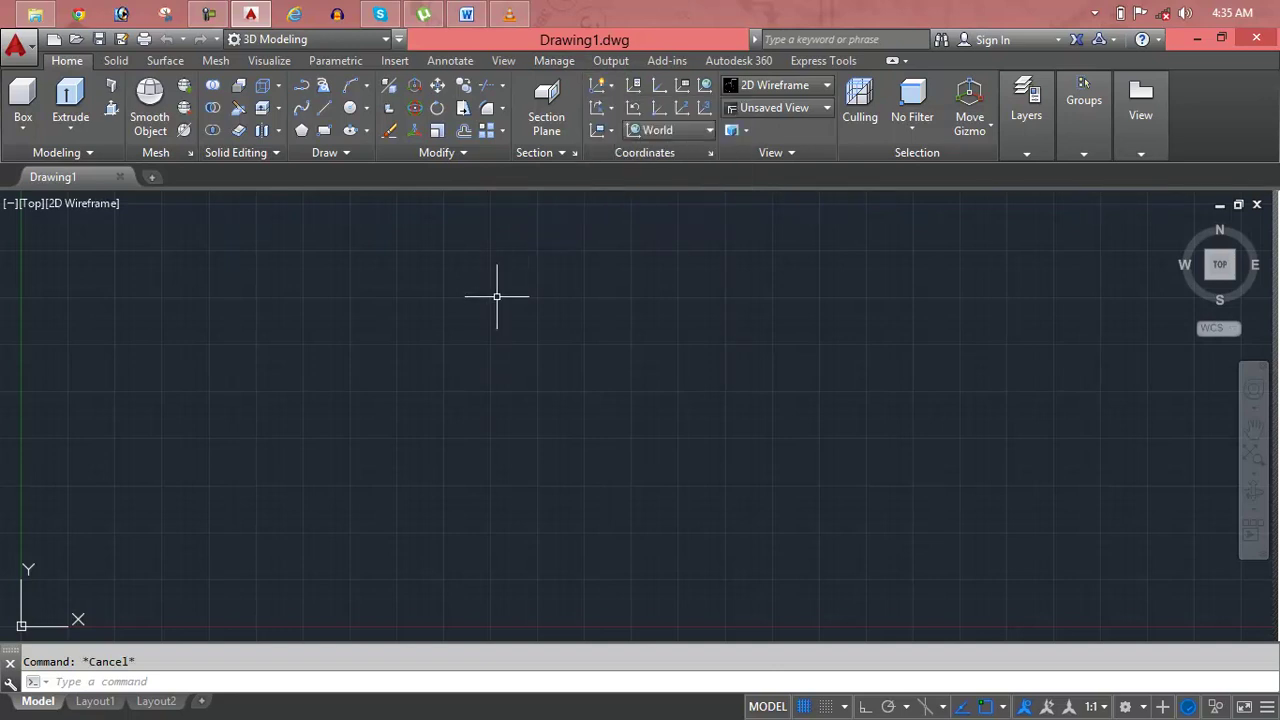
{"action": "type", "text": "rec"}
{"action": "key", "text": "Return"}
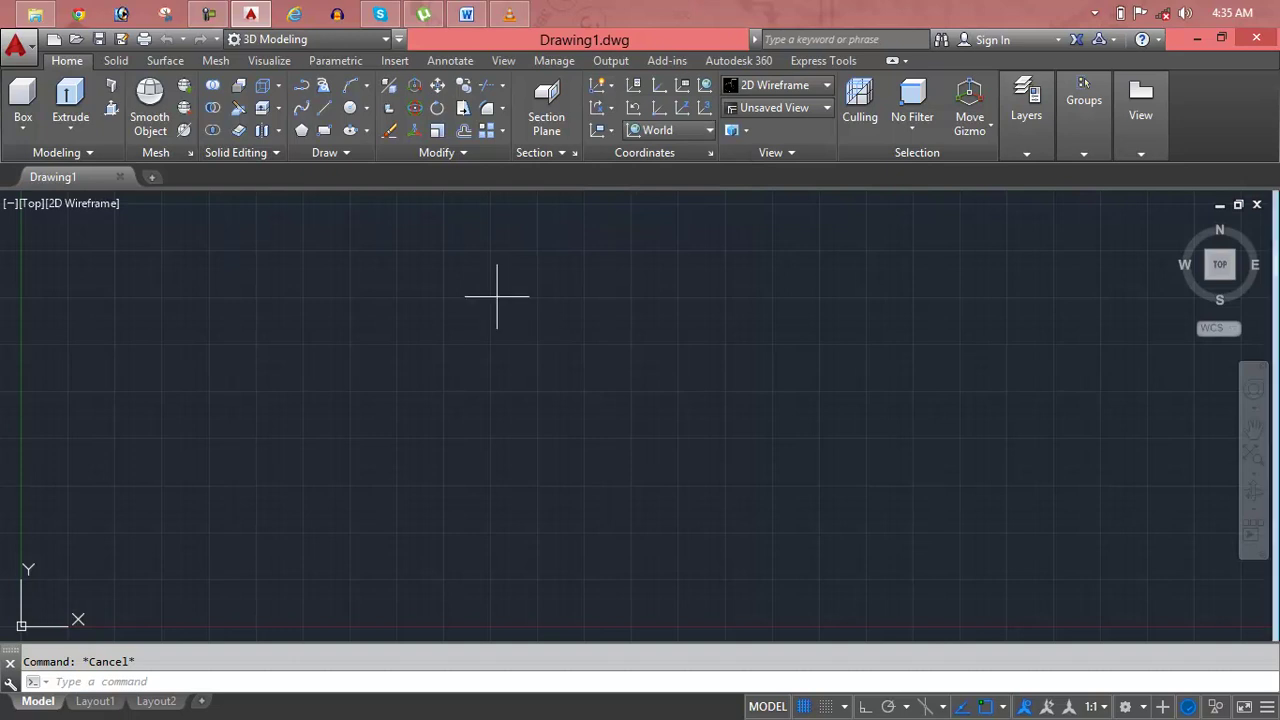
{"action": "left_click", "coordinate": [497, 297]}
{"action": "left_click", "coordinate": [812, 437]}
{"action": "scroll", "coordinate": [700, 408], "scroll_direction": "down", "scroll_amount": 4}
{"action": "middle_click_drag", "start_coordinate": [429, 451], "coordinate": [443, 400]}
{"action": "scroll", "coordinate": [461, 384], "scroll_direction": "up", "scroll_amount": 2}
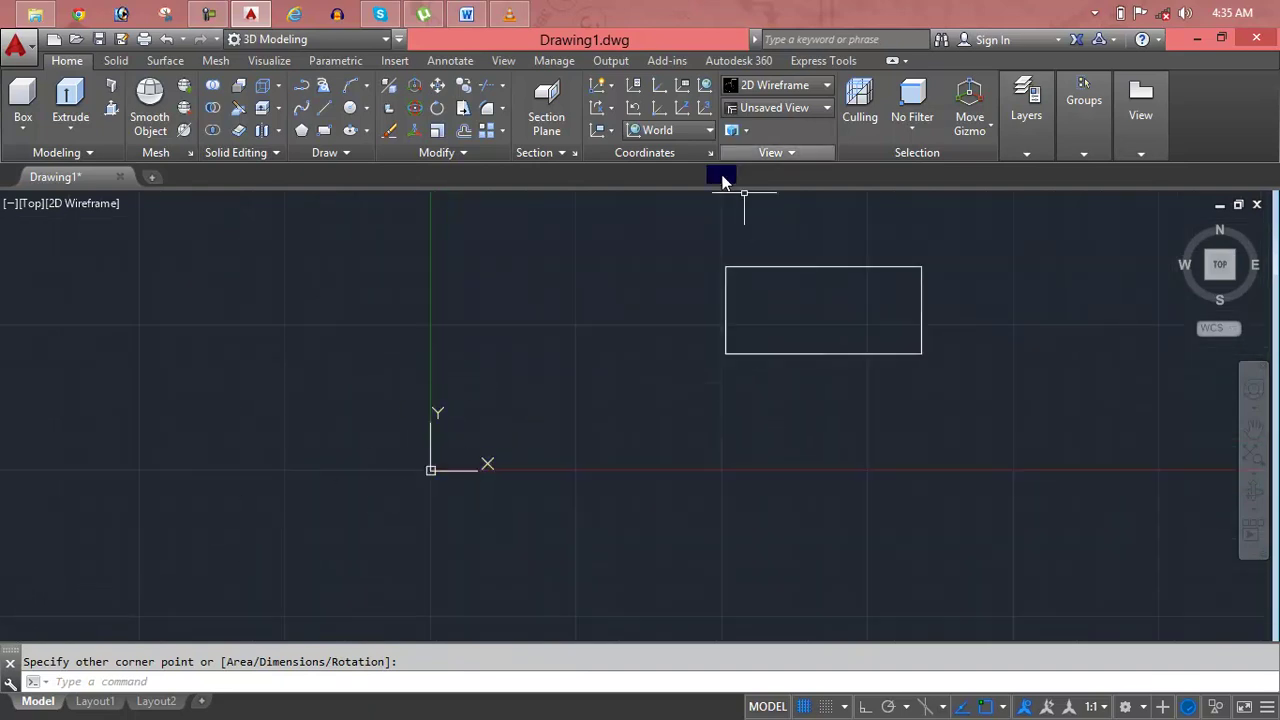
Show the UCS icon at the origin, switch it to the viewport corner, then back.
{"action": "left_click", "coordinate": [611, 84]}
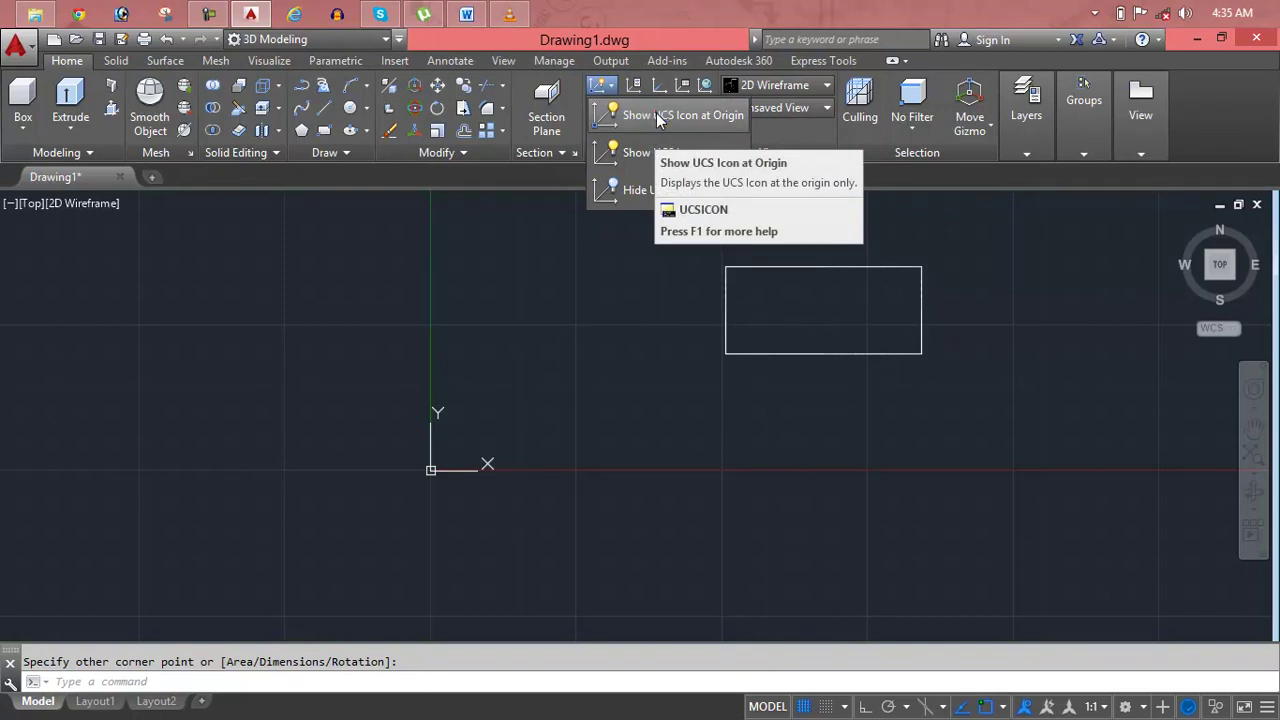
{"action": "left_click", "coordinate": [657, 117]}
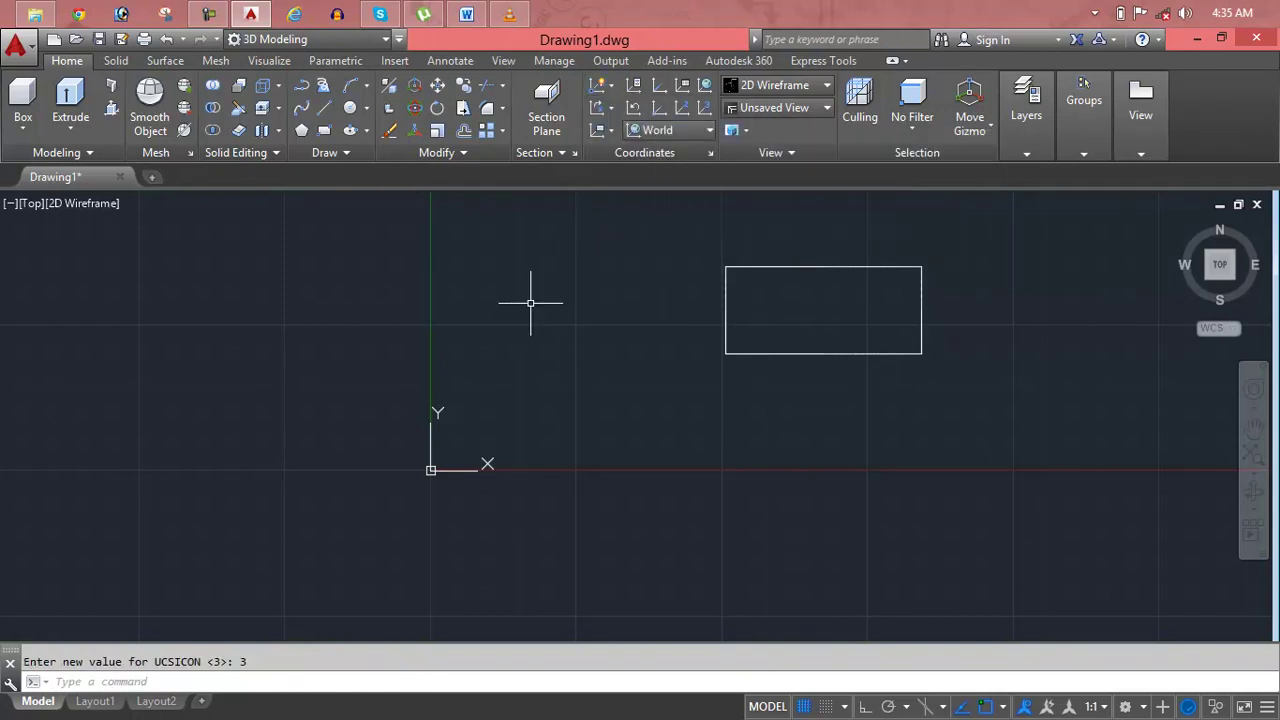
{"action": "scroll", "coordinate": [530, 300], "scroll_direction": "down", "scroll_amount": 2}
{"action": "scroll", "coordinate": [530, 302], "scroll_direction": "up", "scroll_amount": 4}
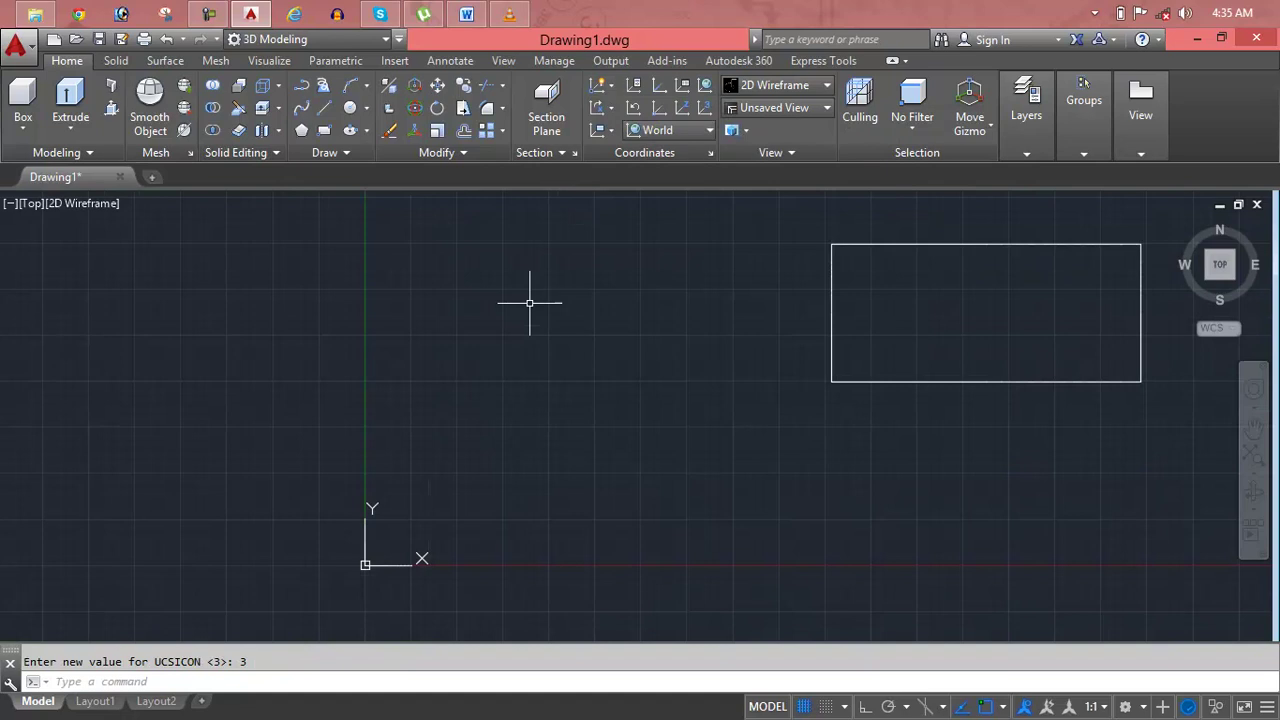
{"action": "middle_click_drag", "start_coordinate": [530, 302], "coordinate": [449, 271]}
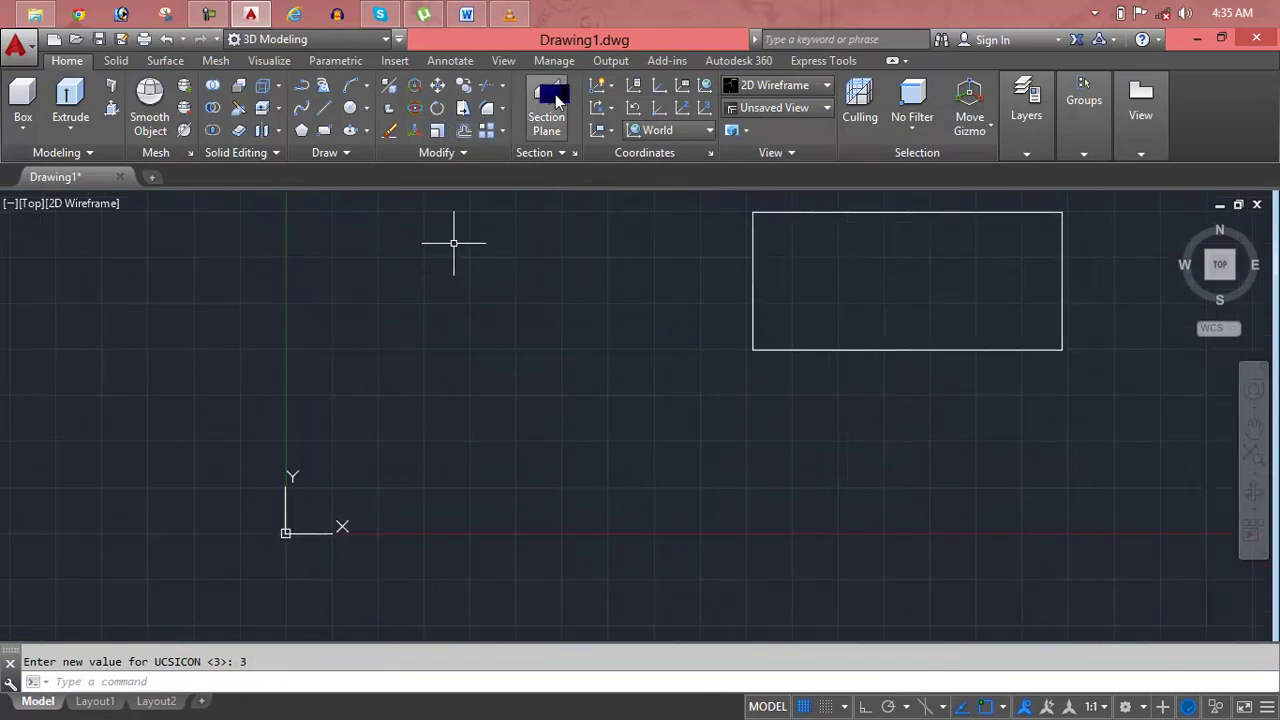
{"action": "left_click", "coordinate": [610, 90]}
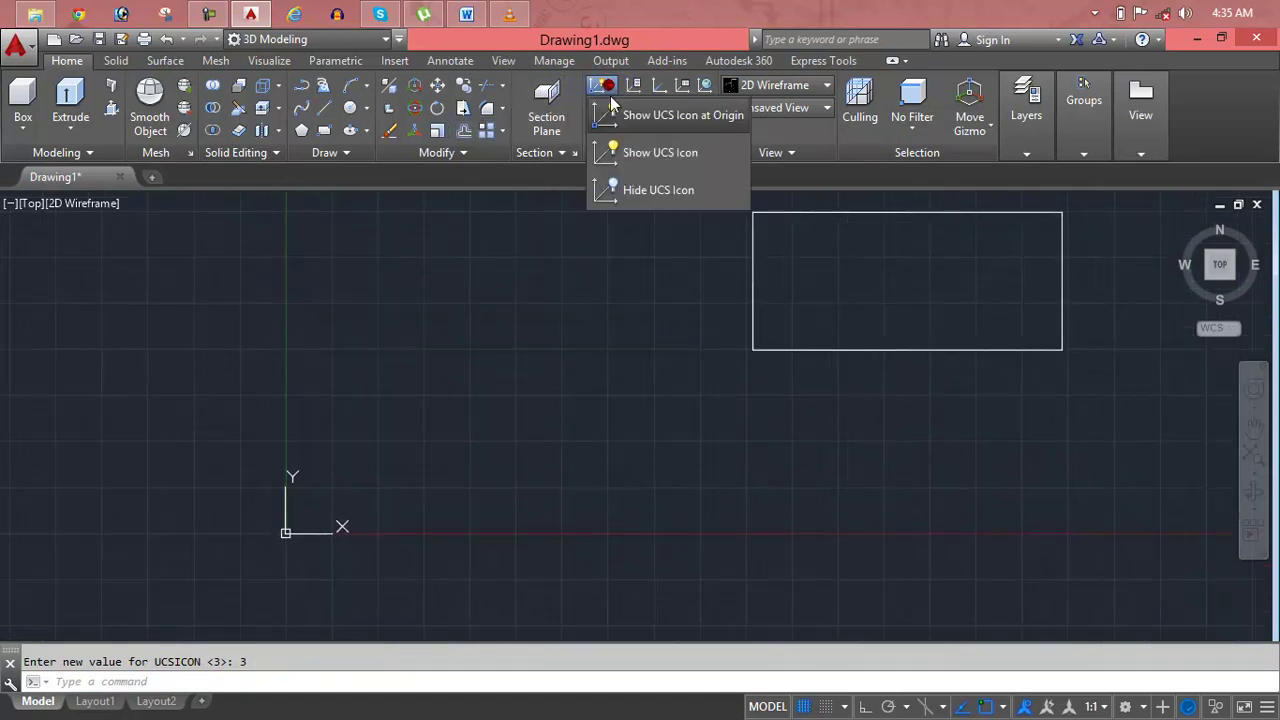
{"action": "left_click", "coordinate": [613, 160]}
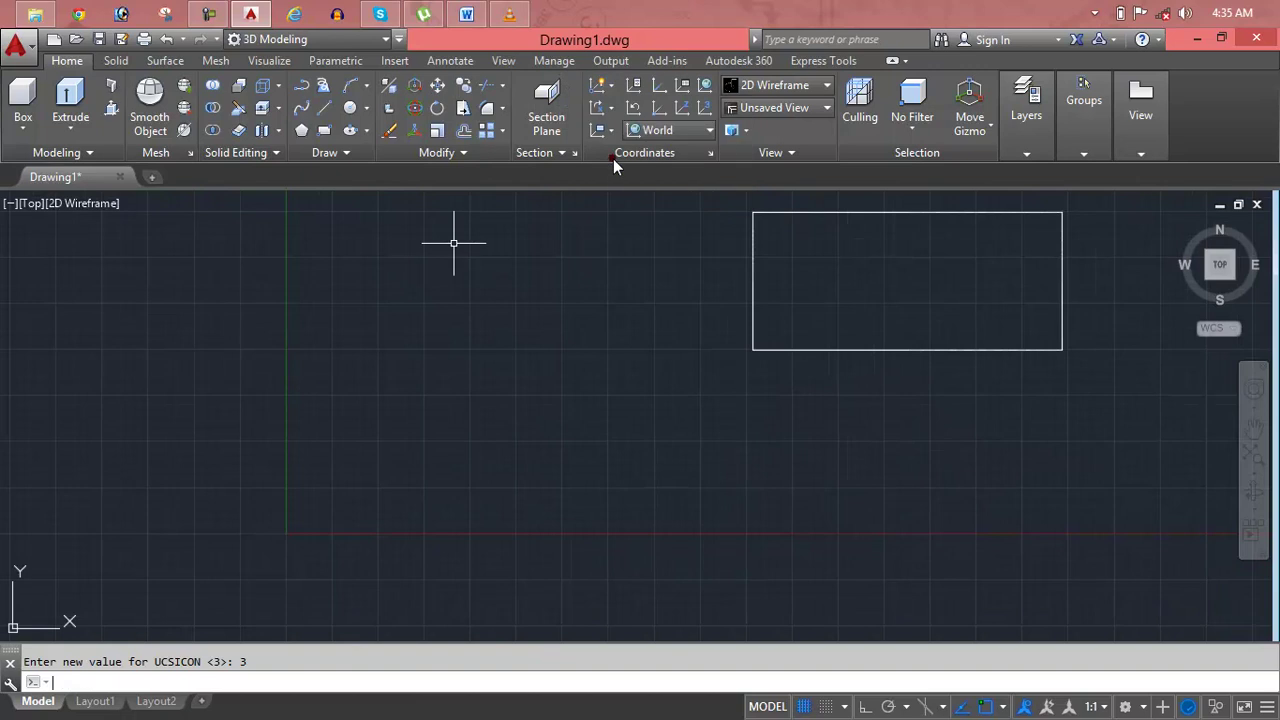
{"action": "left_click", "coordinate": [615, 86]}
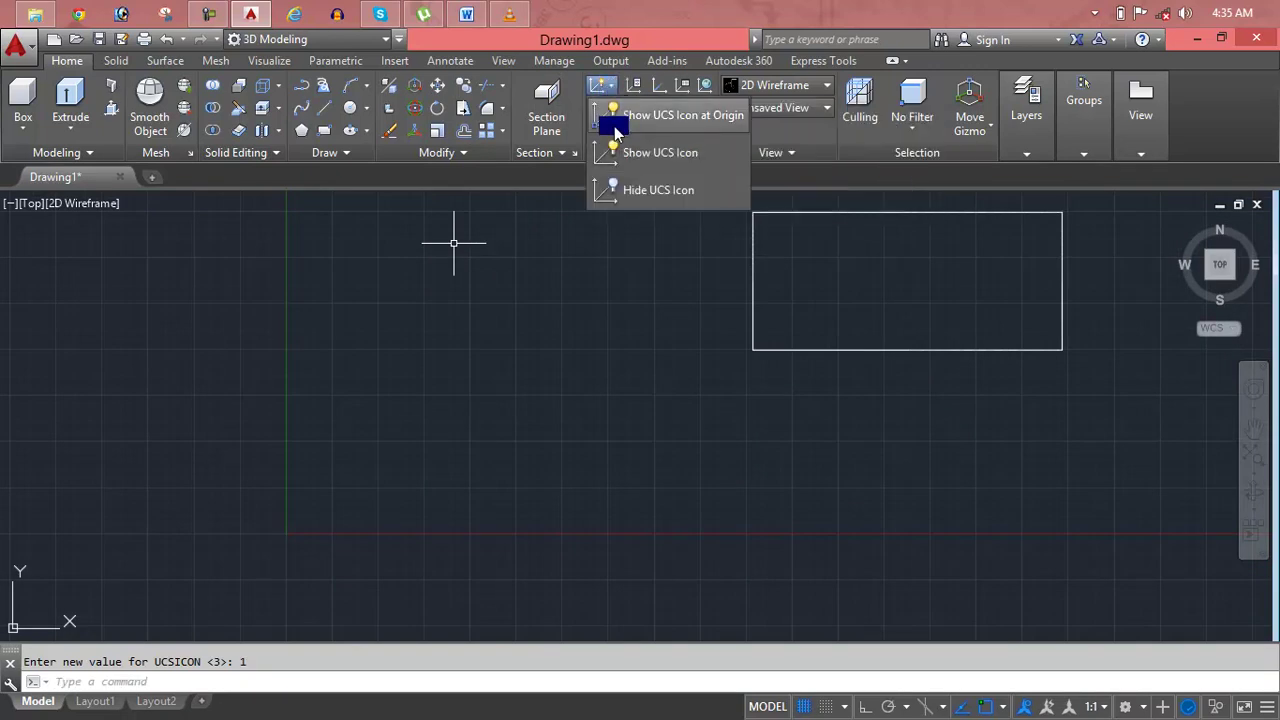
{"action": "left_click", "coordinate": [614, 126]}
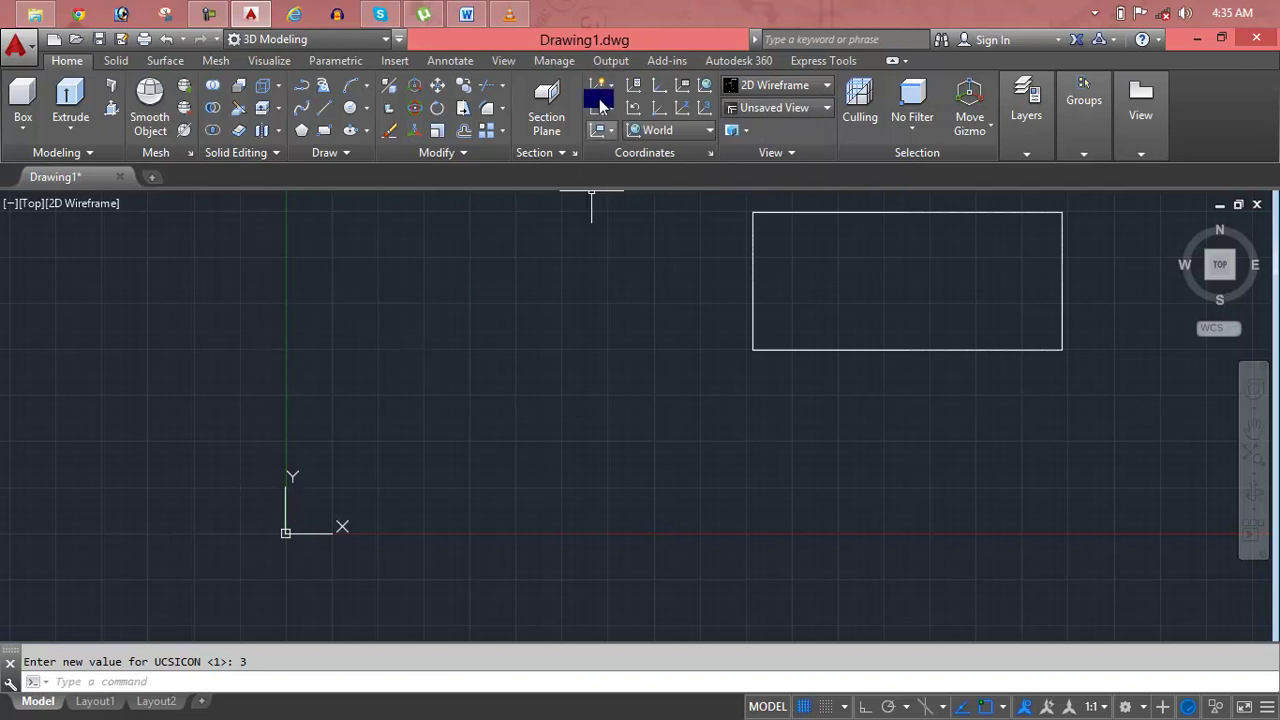
Move the UCS icon to the corner again, then leave it at the origin (UCSICON 3).
{"action": "left_click", "coordinate": [599, 86]}
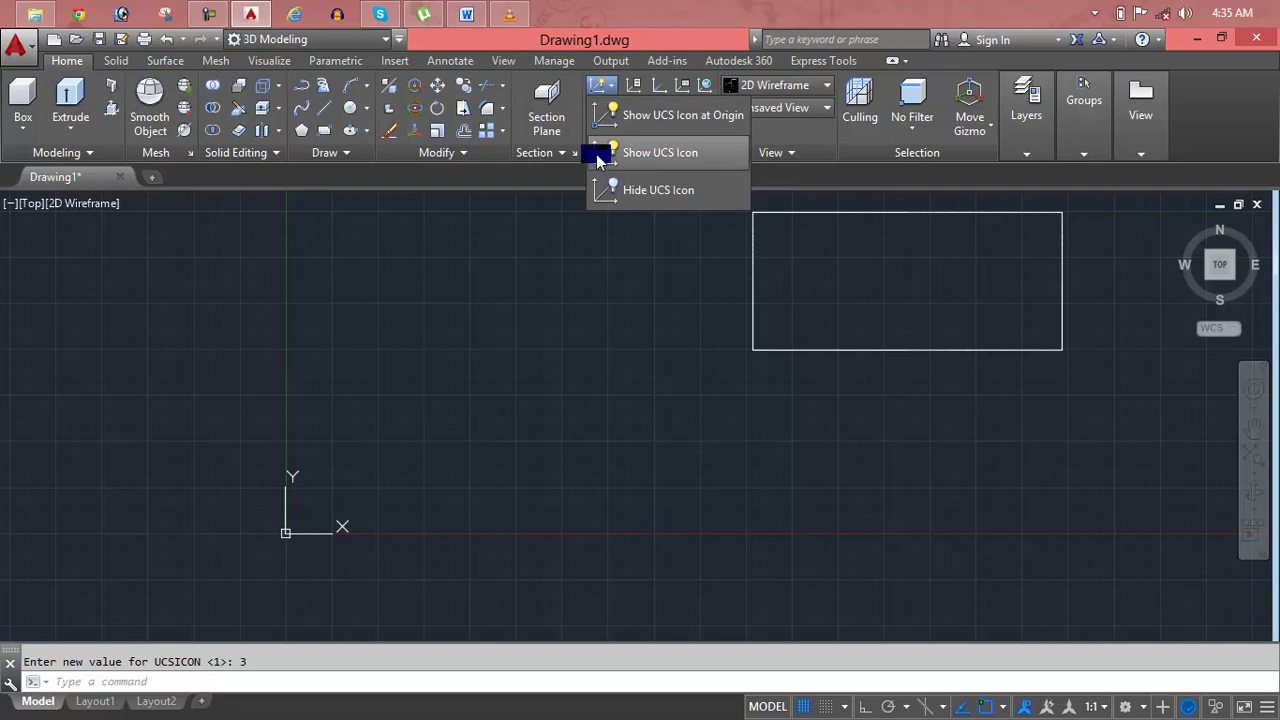
{"action": "left_click", "coordinate": [646, 157]}
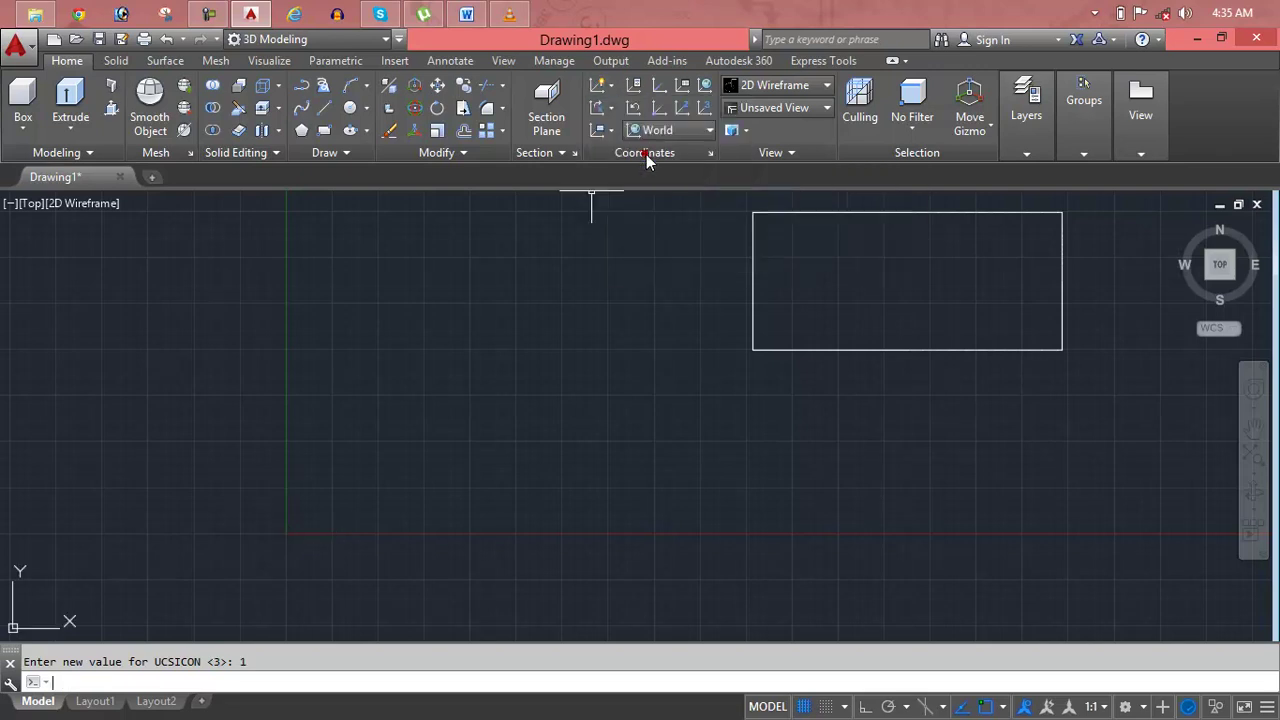
{"action": "left_click", "coordinate": [613, 92]}
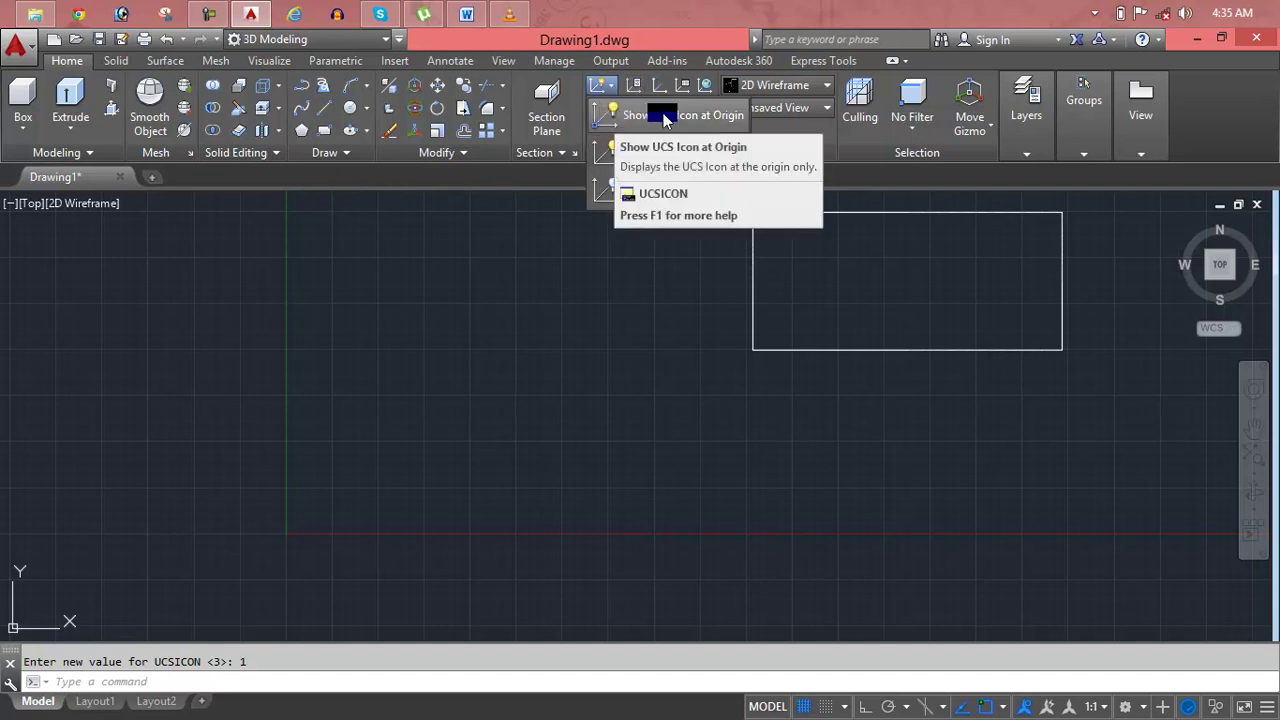
{"action": "left_click", "coordinate": [663, 115]}
{"action": "scroll", "coordinate": [309, 434], "scroll_direction": "down", "scroll_amount": 4}
{"action": "scroll", "coordinate": [353, 446], "scroll_direction": "up", "scroll_amount": 4}
{"action": "scroll", "coordinate": [353, 446], "scroll_direction": "up", "scroll_amount": 4}
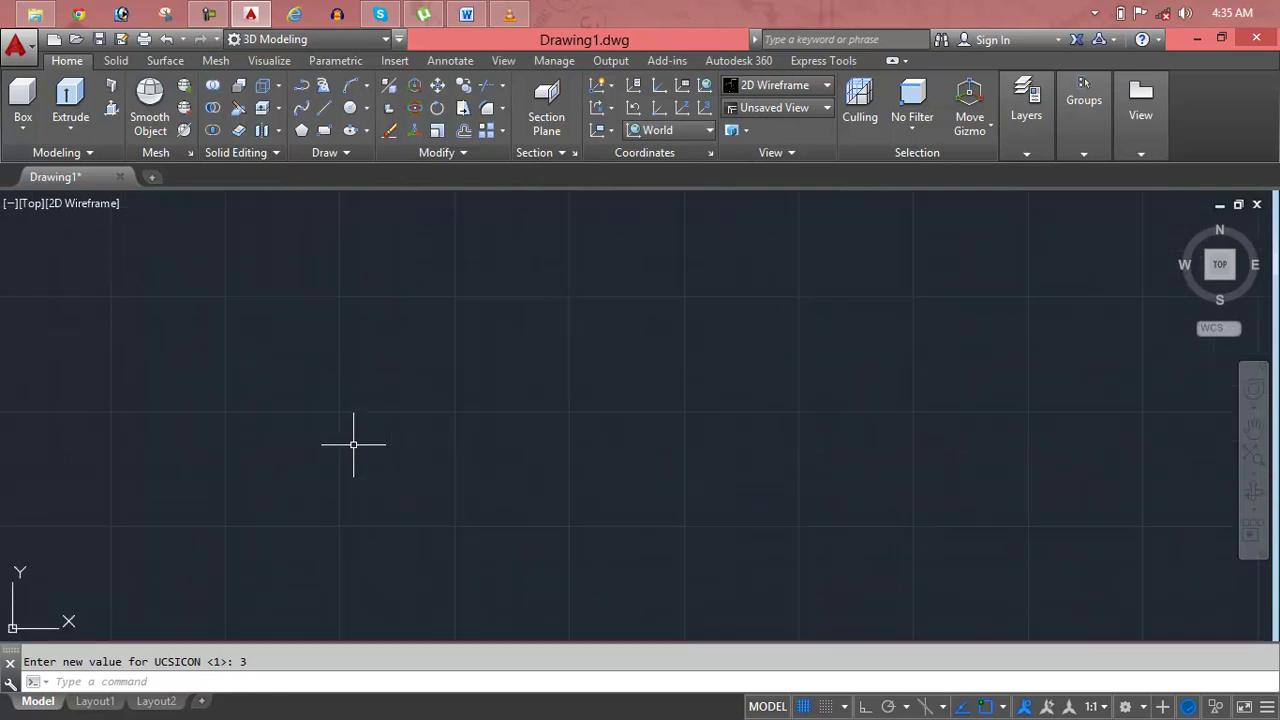
{"action": "scroll", "coordinate": [352, 327], "scroll_direction": "down", "scroll_amount": 4}
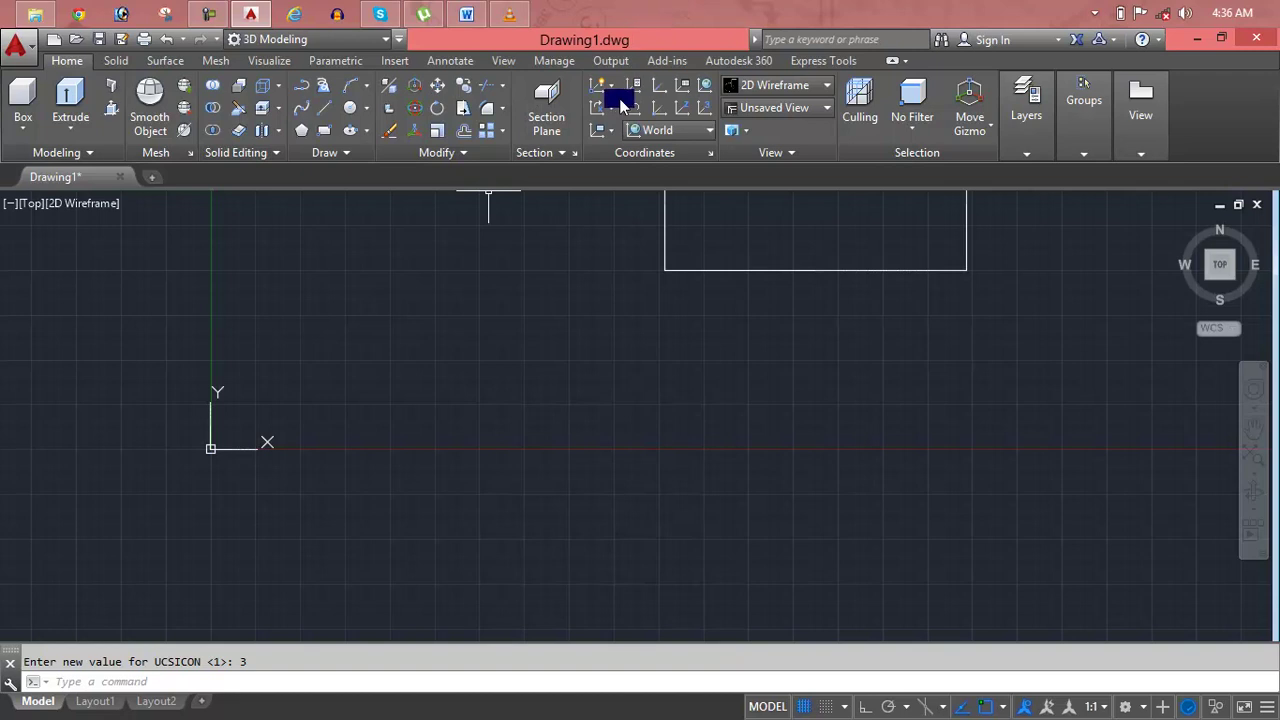
Clear 'Display at UCS origin point' in the UCS dialog's Settings so the icon stays lower-left.
{"action": "left_click", "coordinate": [615, 93]}
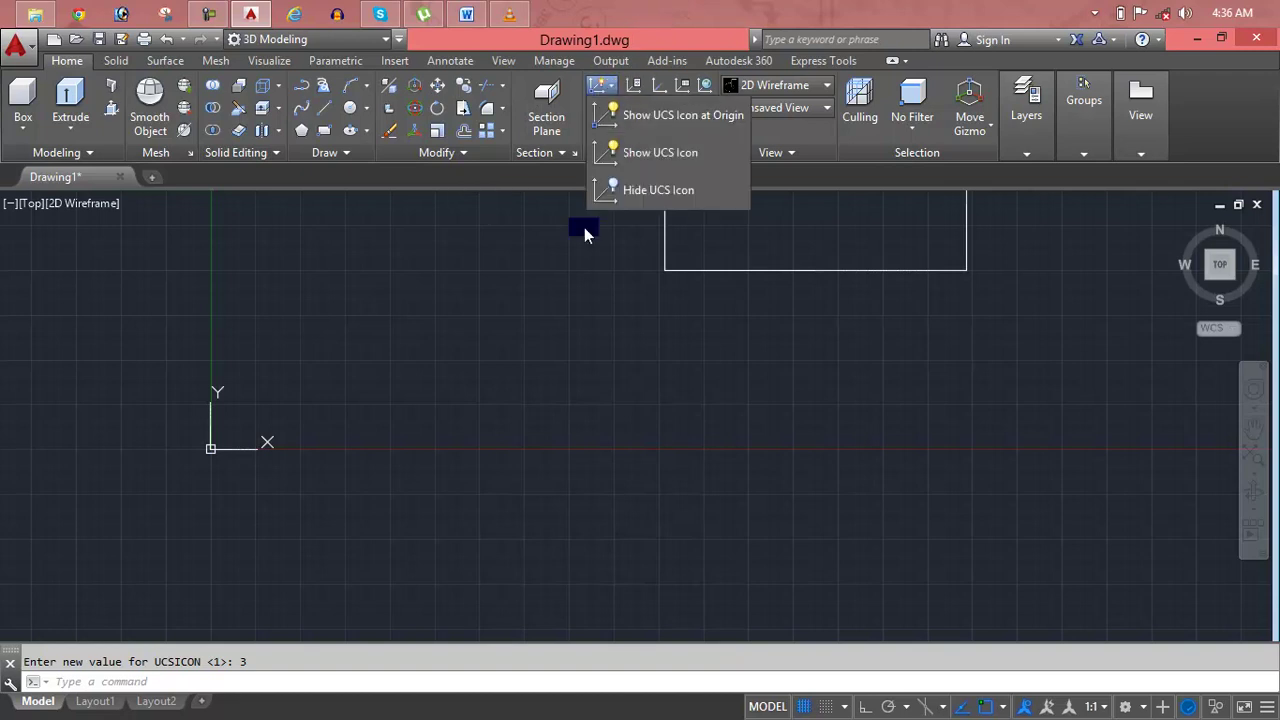
{"action": "key", "text": "Escape"}
{"action": "type", "text": "uc"}
{"action": "key", "text": "Return"}
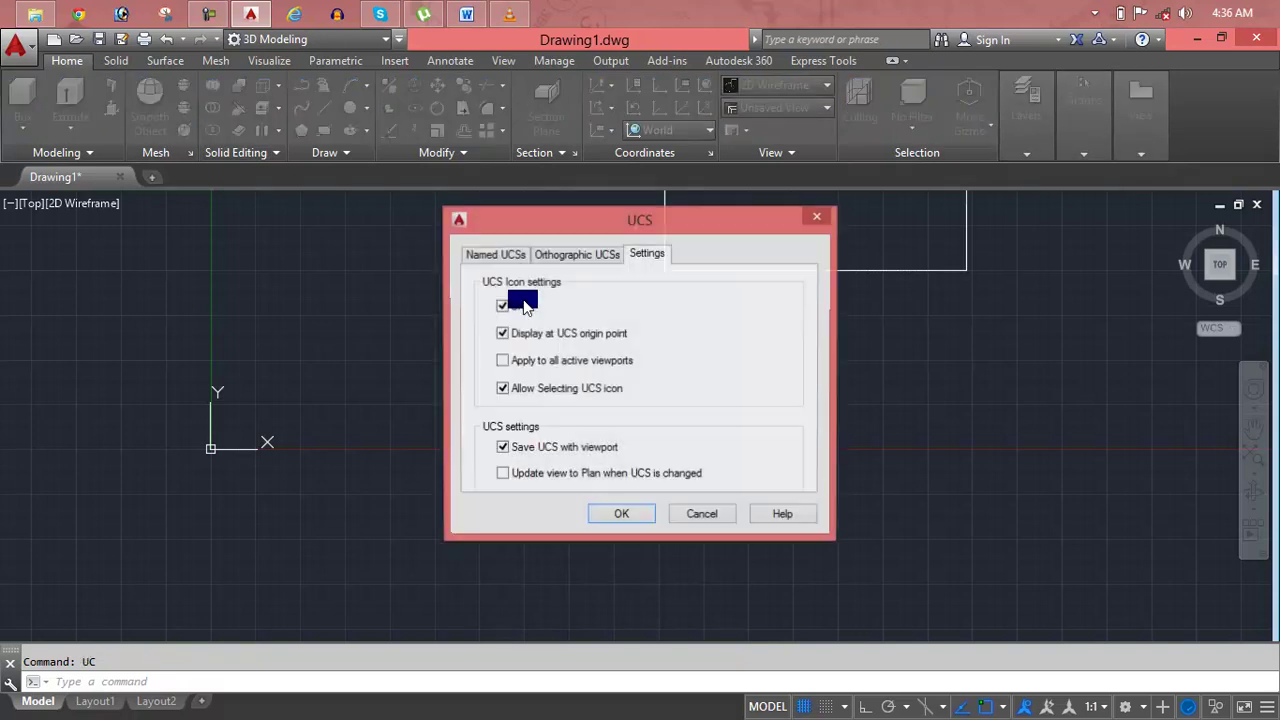
{"action": "left_click", "coordinate": [514, 335]}
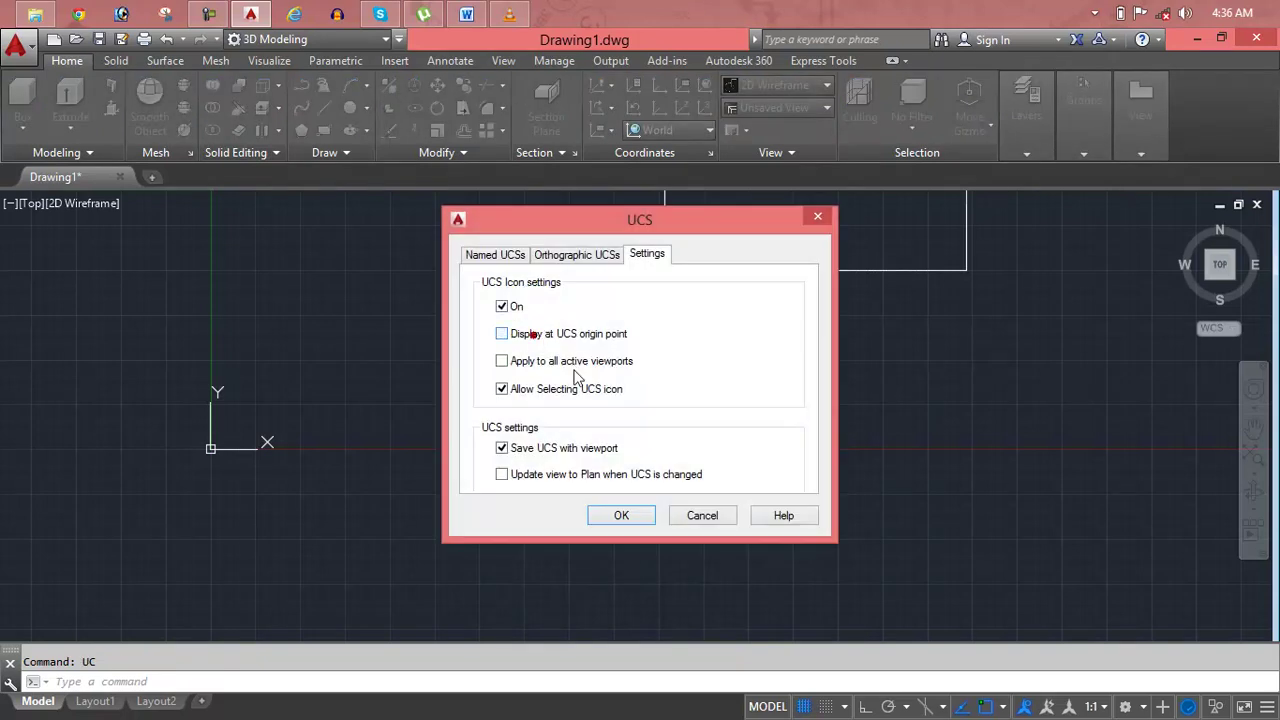
{"action": "left_click", "coordinate": [638, 515]}
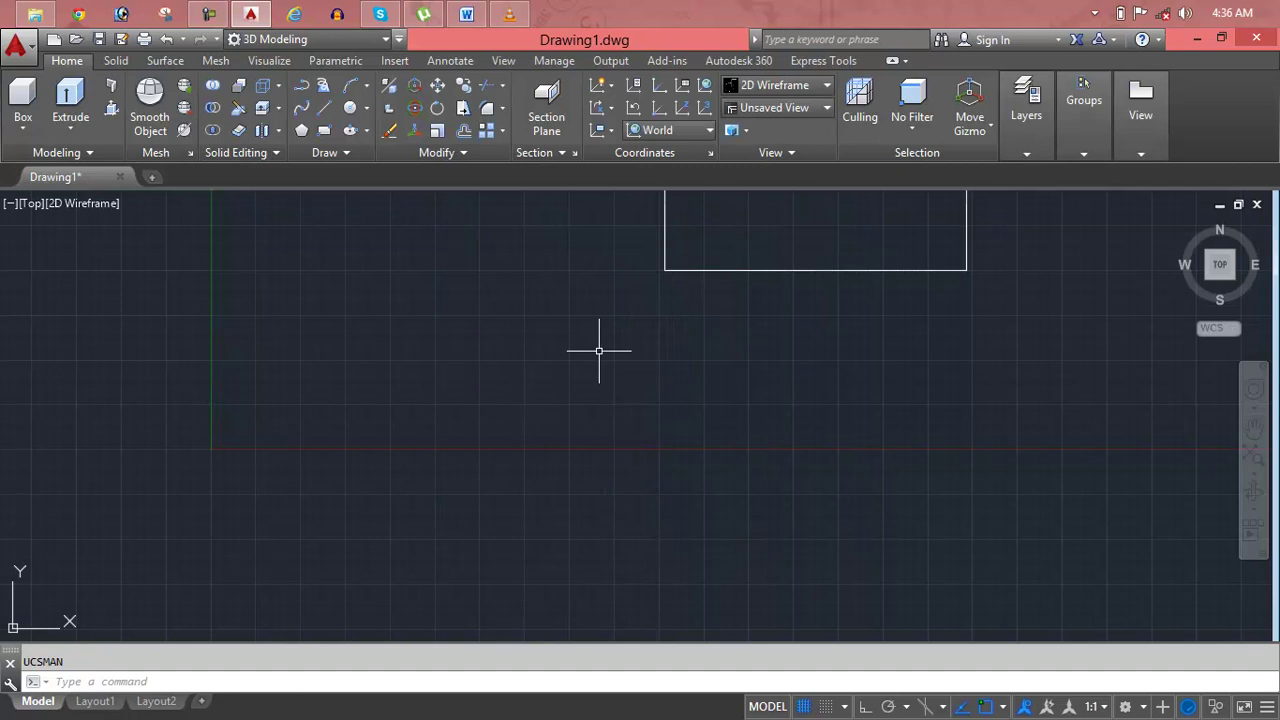
{"action": "key", "text": "Escape"}
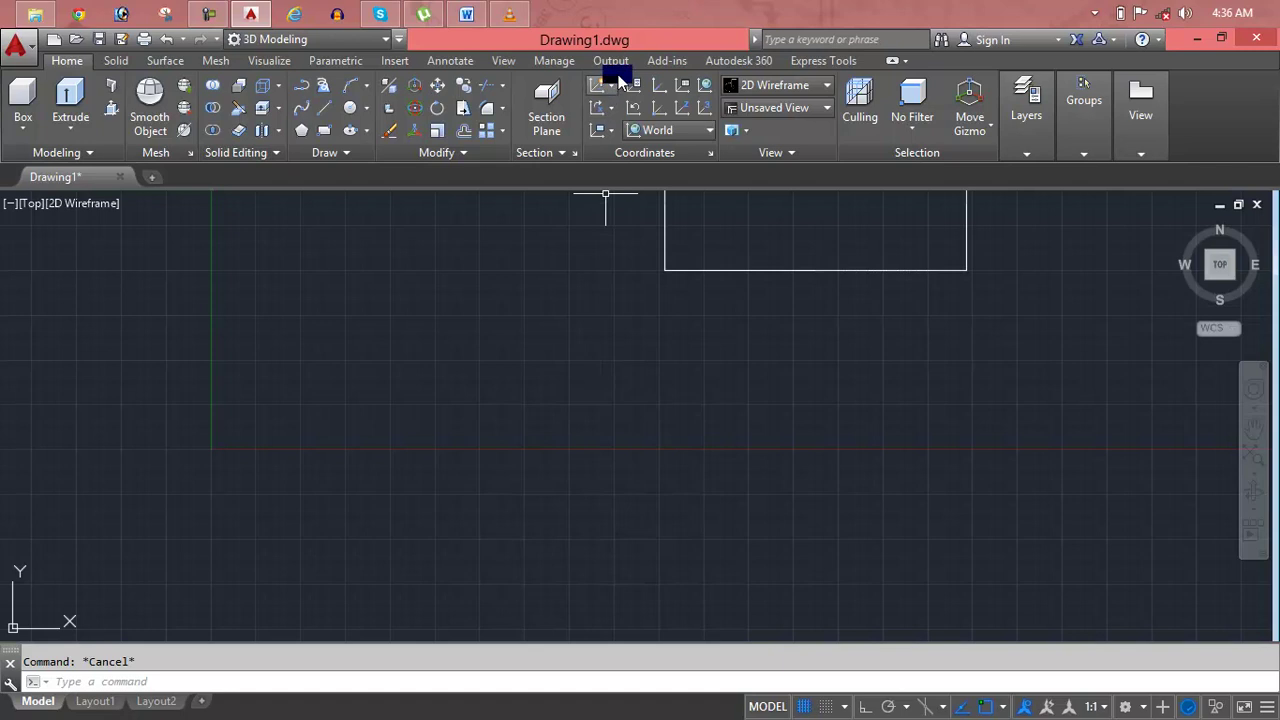
{"action": "left_click", "coordinate": [612, 85]}
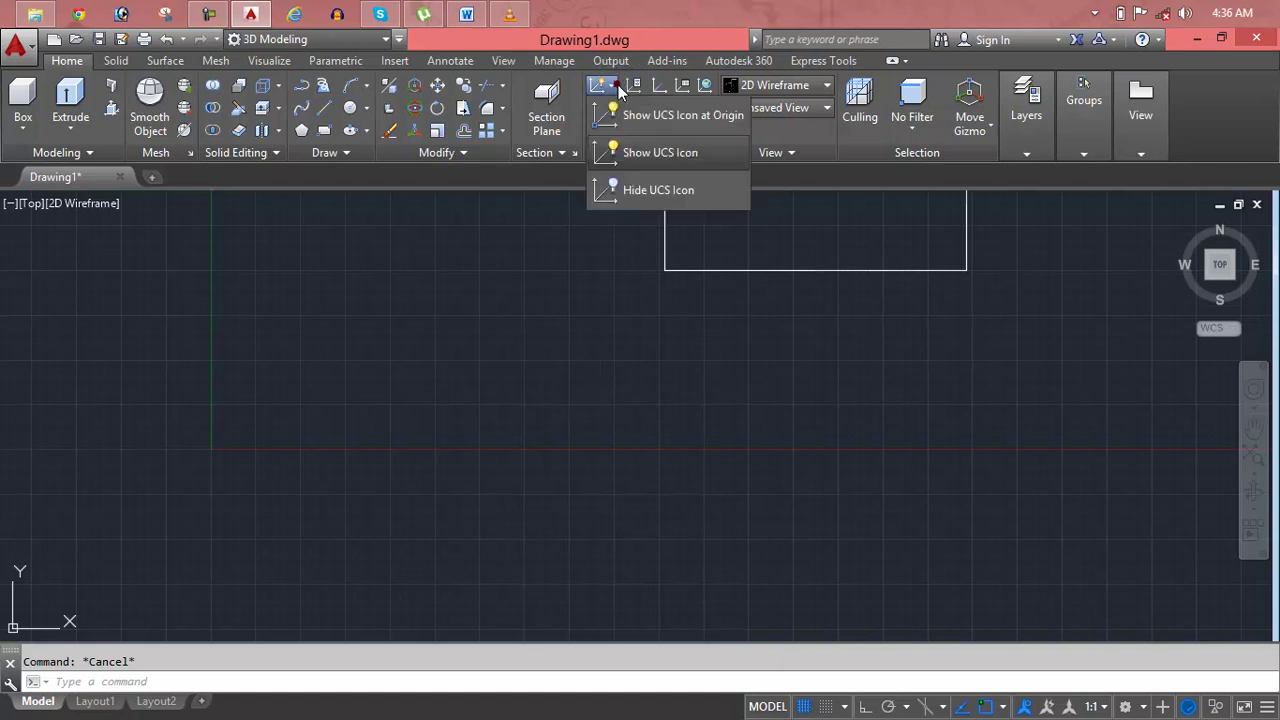
{"action": "left_click", "coordinate": [622, 195]}
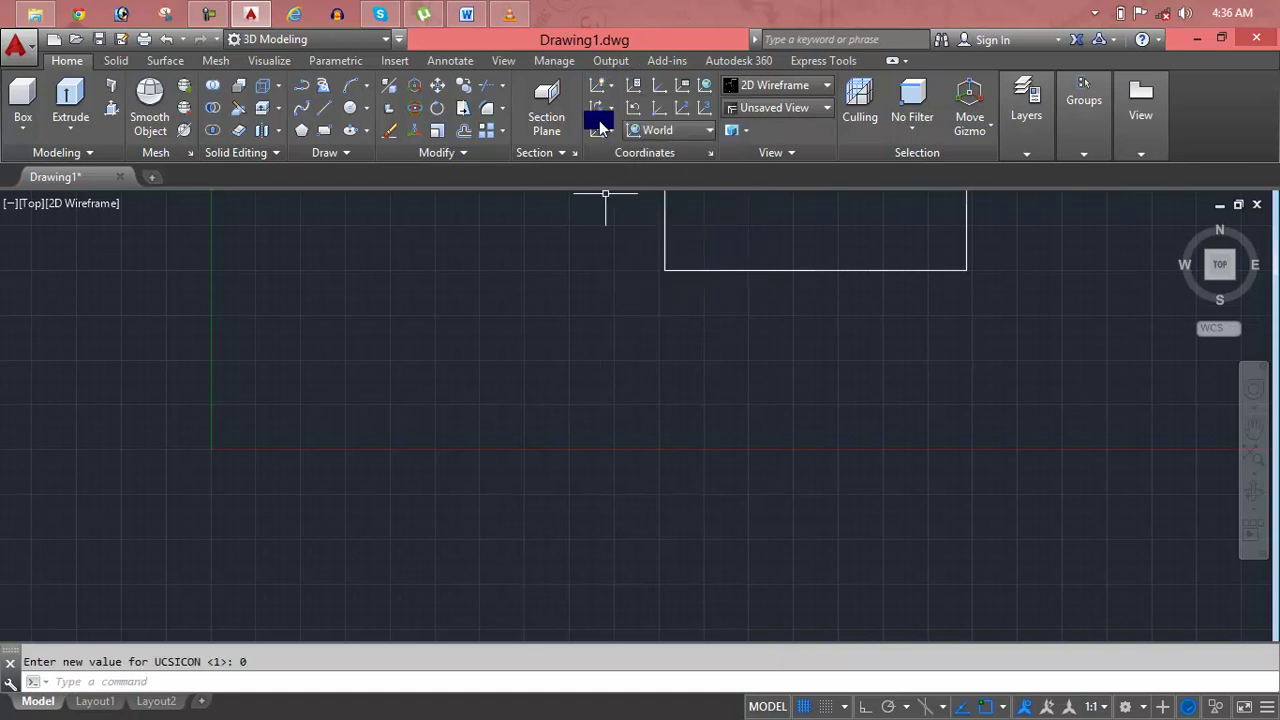
{"action": "left_click", "coordinate": [605, 85]}
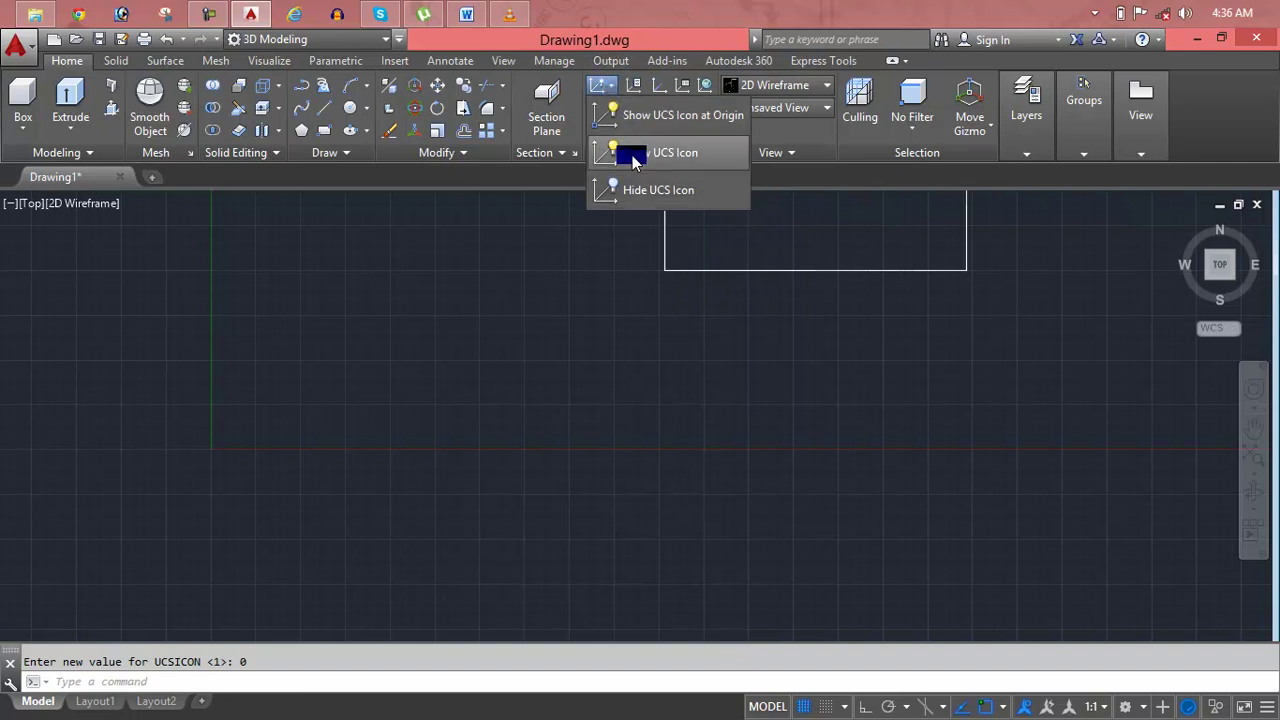
{"action": "key", "text": "Return"}
{"action": "type", "text": "0"}
{"action": "key", "text": "Return"}
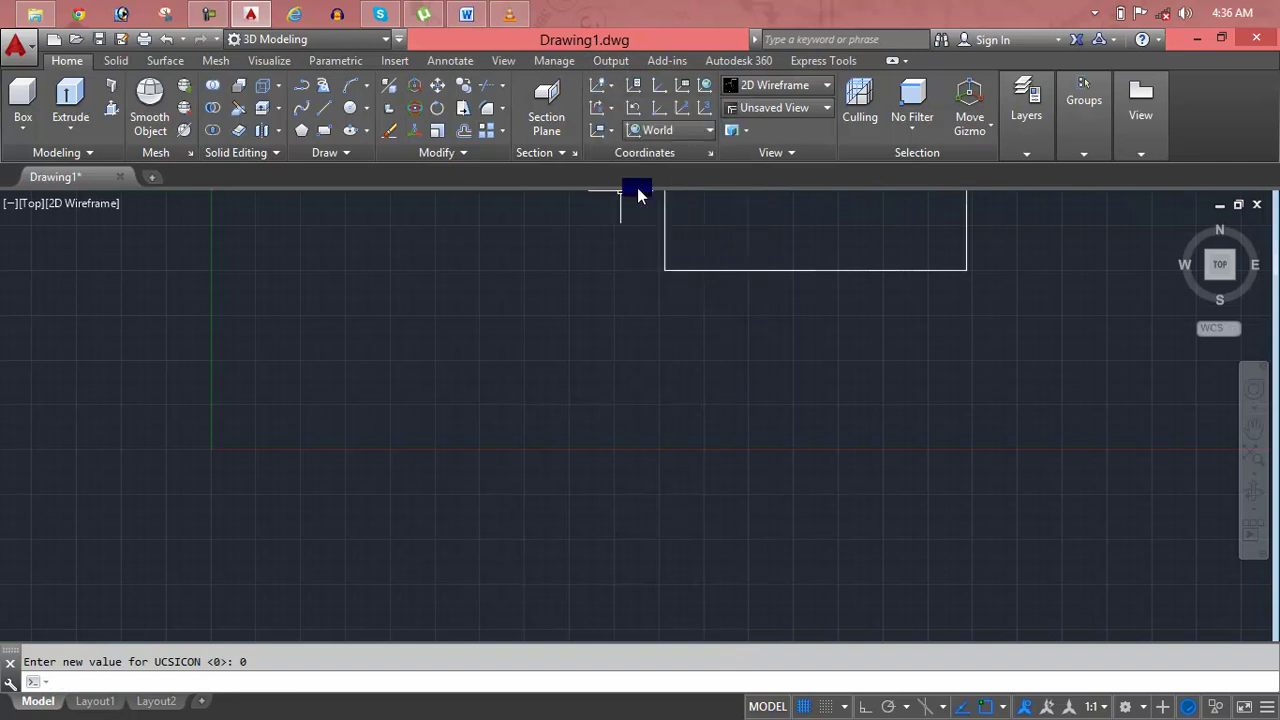
{"action": "left_click", "coordinate": [600, 85]}
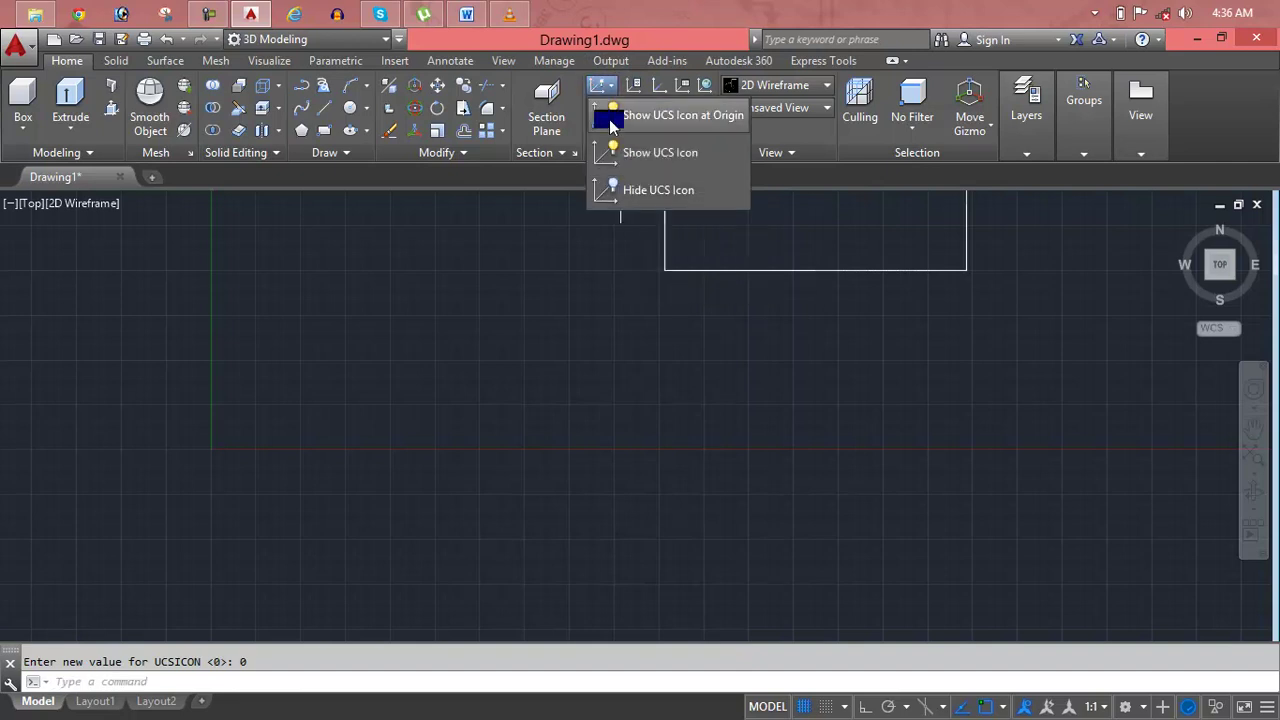
{"action": "left_click", "coordinate": [609, 116]}
{"action": "left_click", "coordinate": [607, 63]}
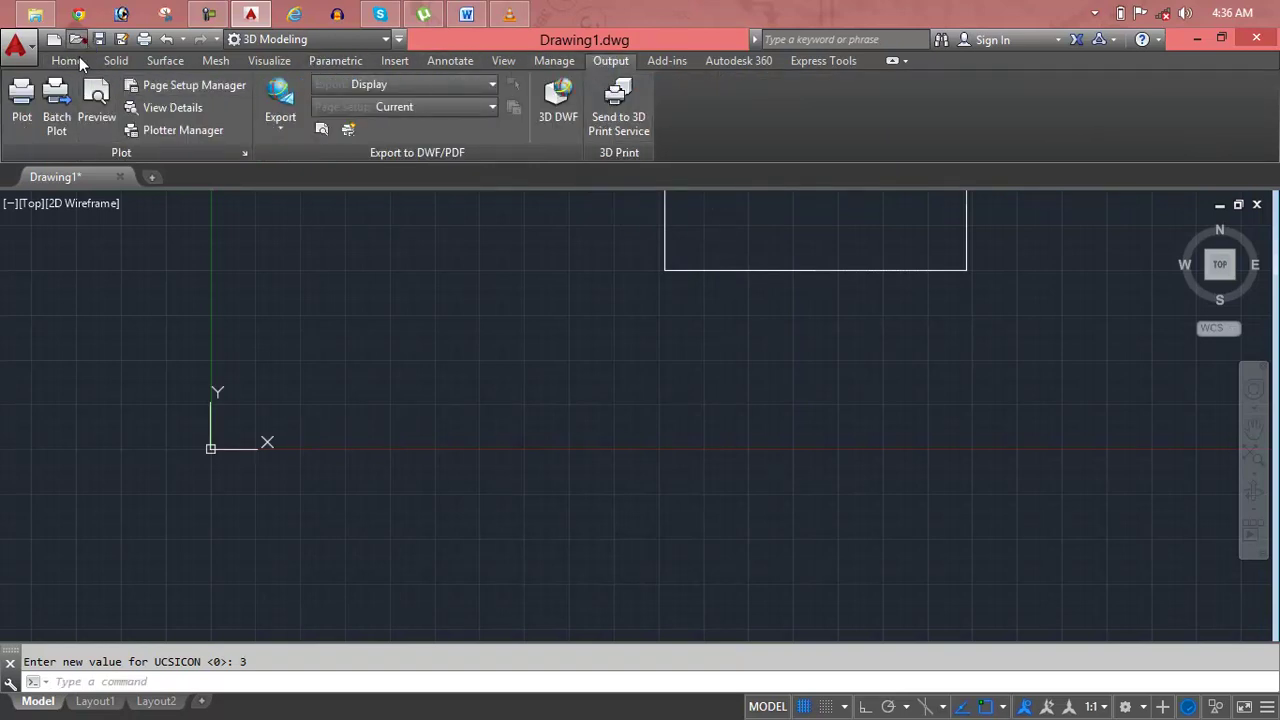
{"action": "key", "text": "ctrl+o"}
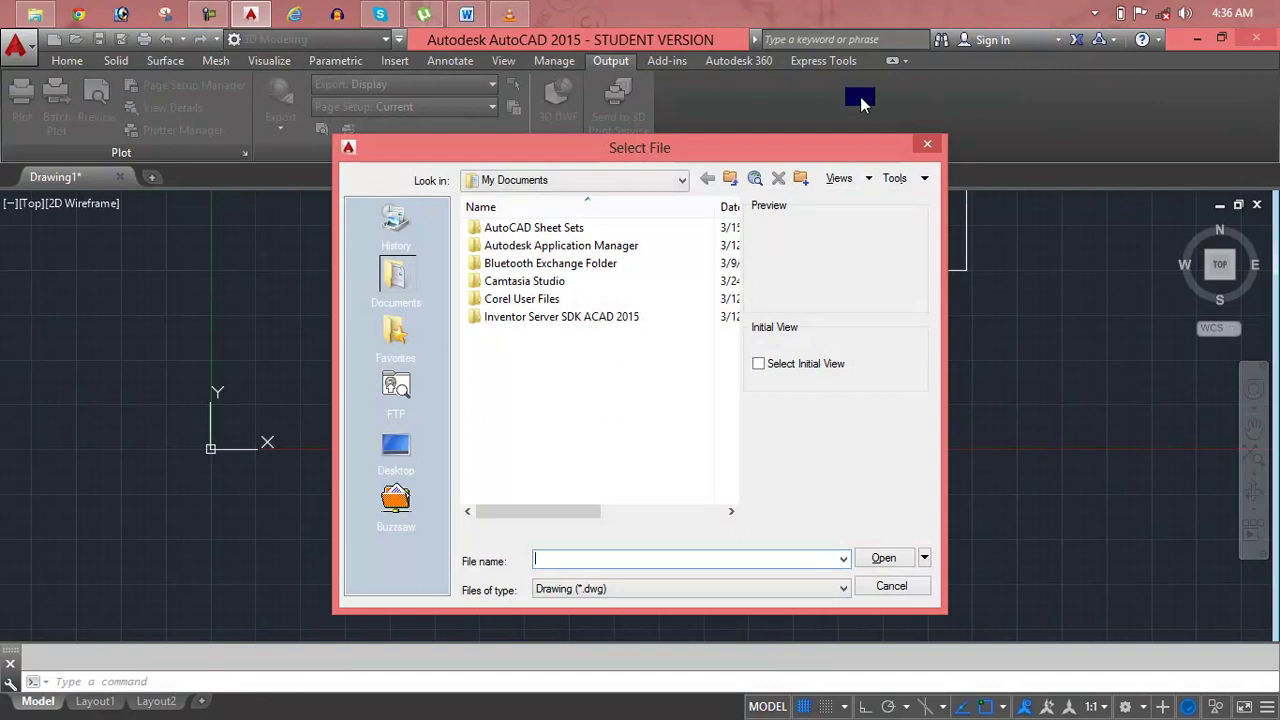
{"action": "key", "text": "Escape"}
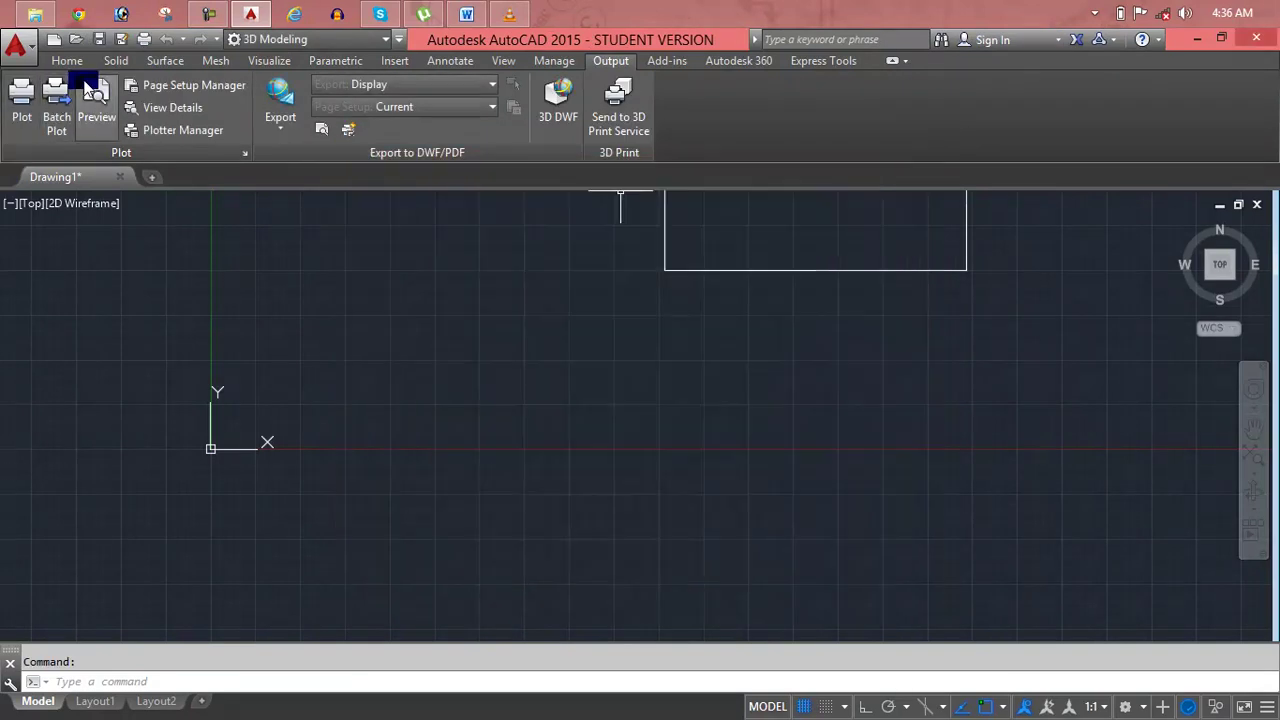
{"action": "left_click", "coordinate": [67, 62]}
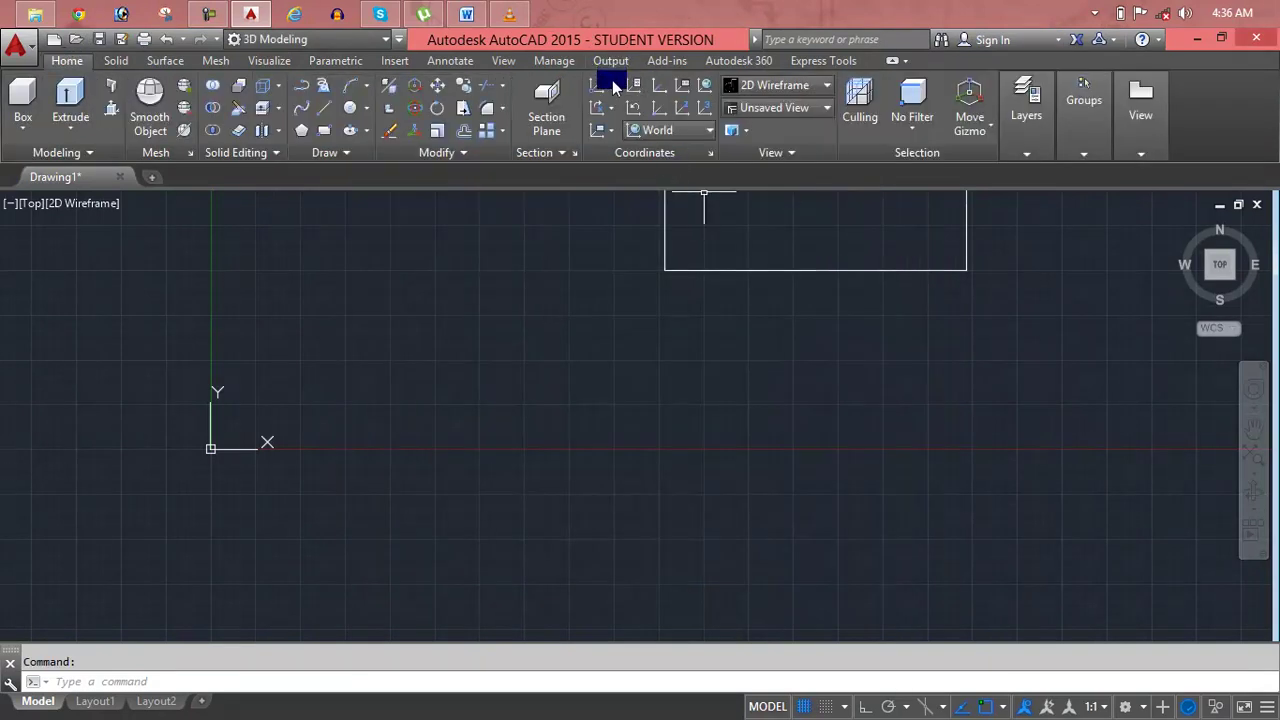
{"action": "left_click", "coordinate": [612, 84]}
{"action": "left_click", "coordinate": [630, 152]}
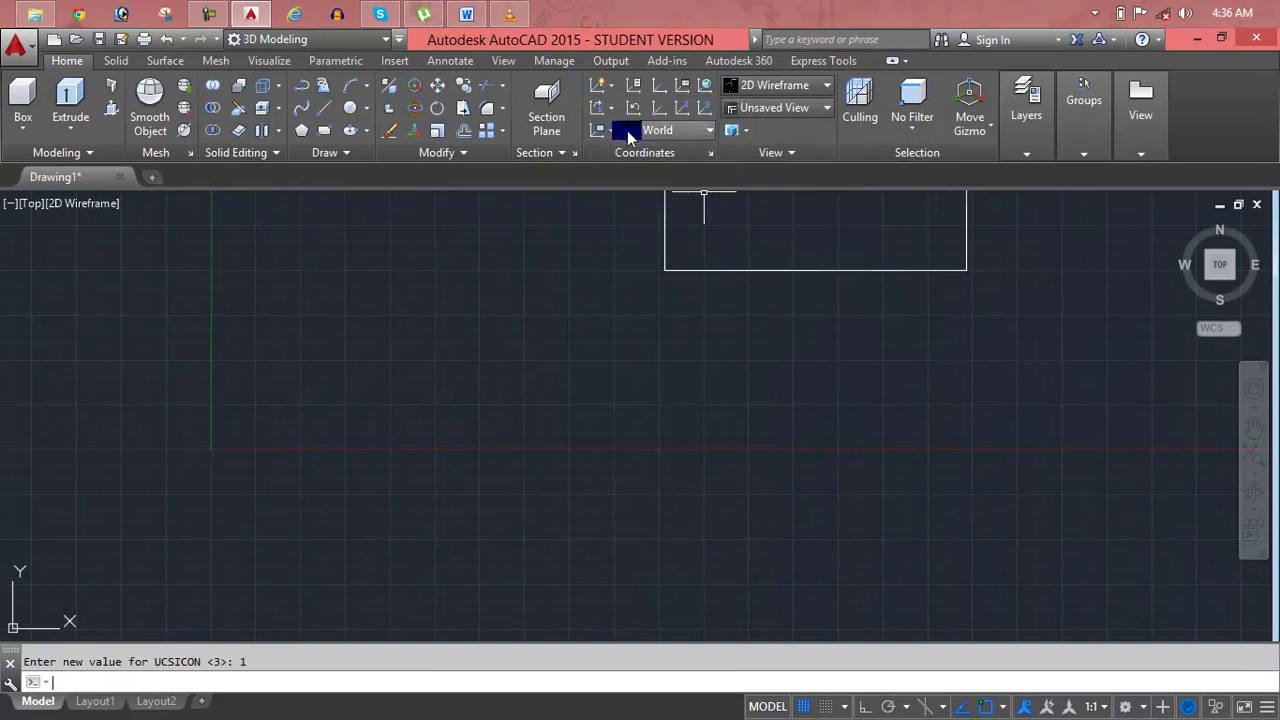
Rotate the UCS about its Z axis and switch to an isometric ViewCube view.
{"action": "left_click", "coordinate": [607, 108]}
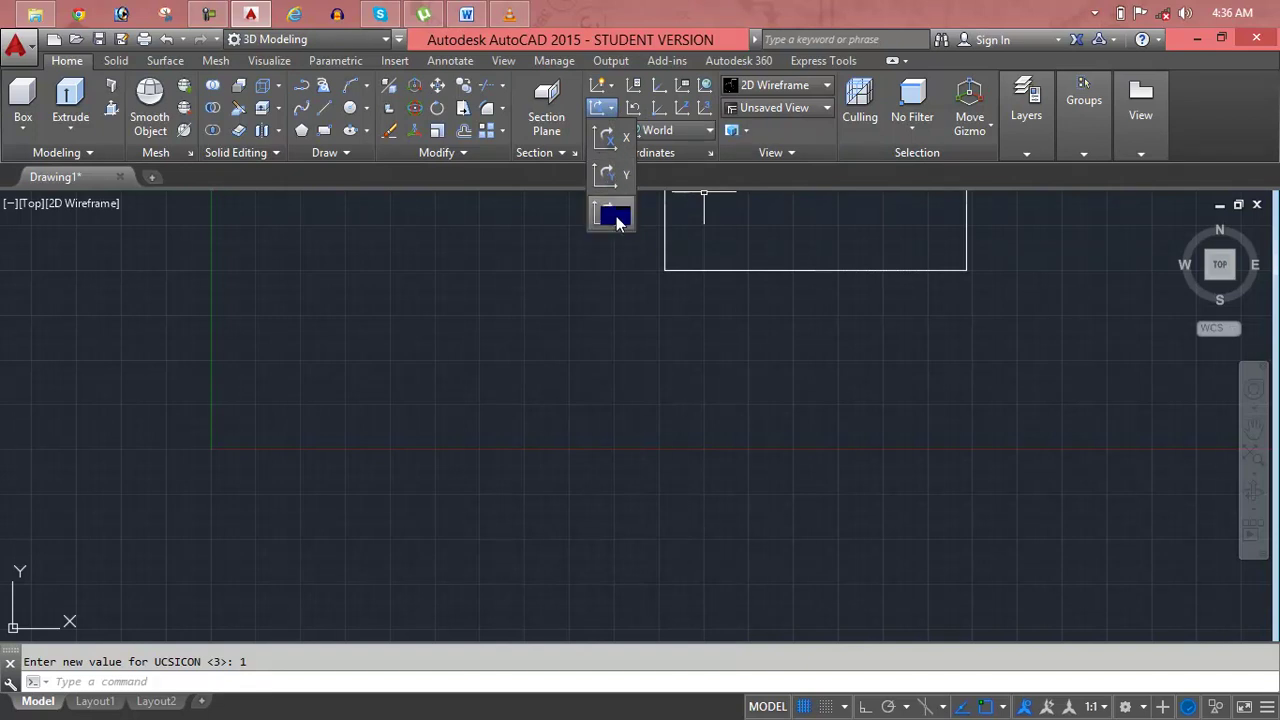
{"action": "left_click", "coordinate": [617, 217]}
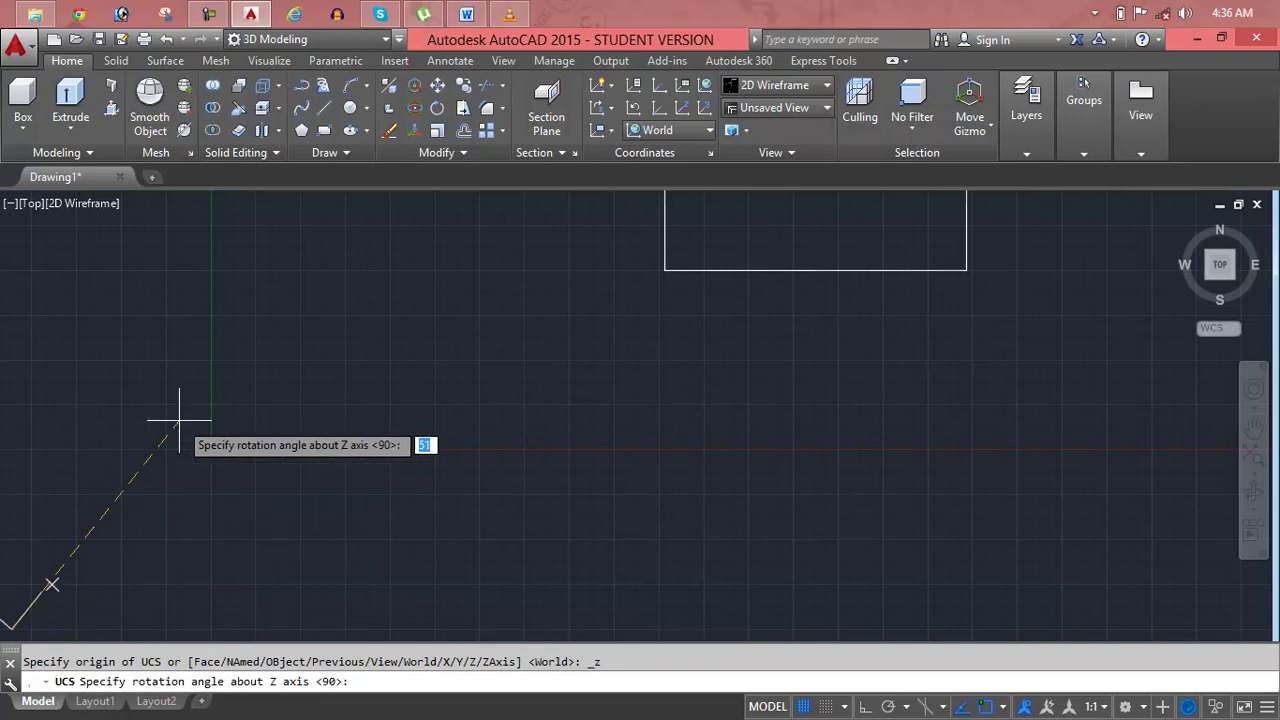
{"action": "left_click", "coordinate": [179, 421]}
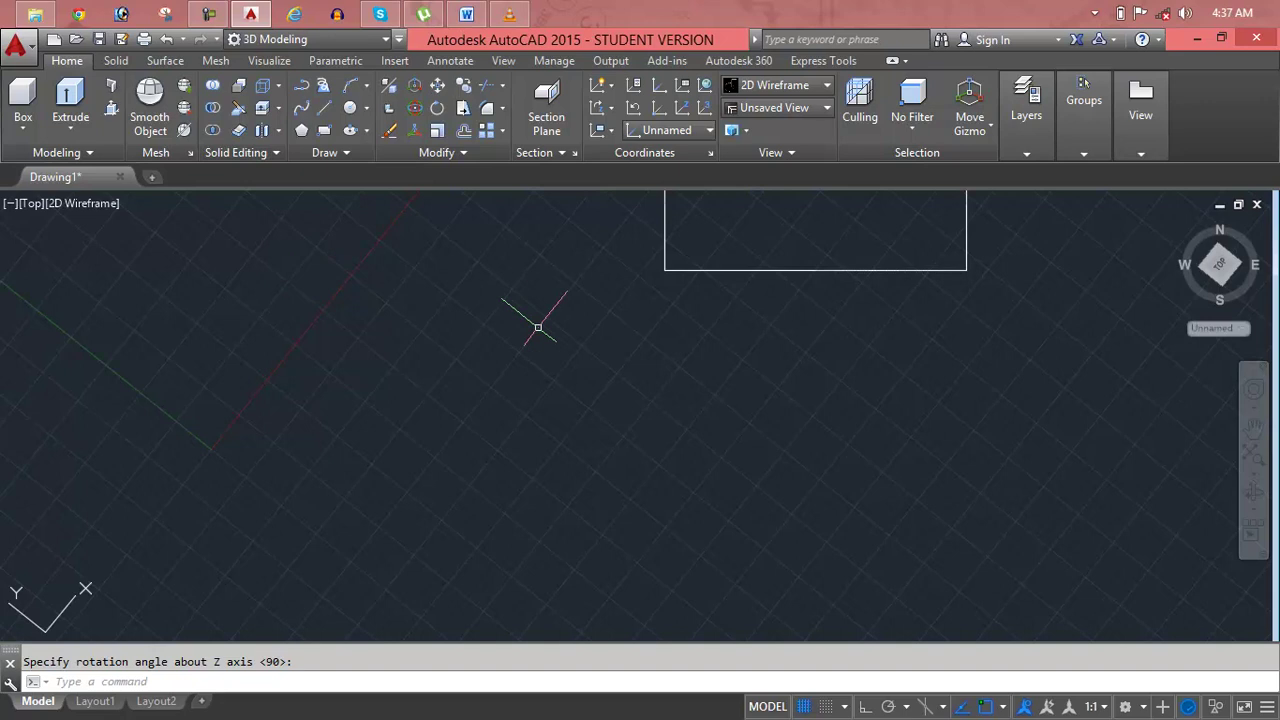
{"action": "mouse_move", "coordinate": [1219, 264]}
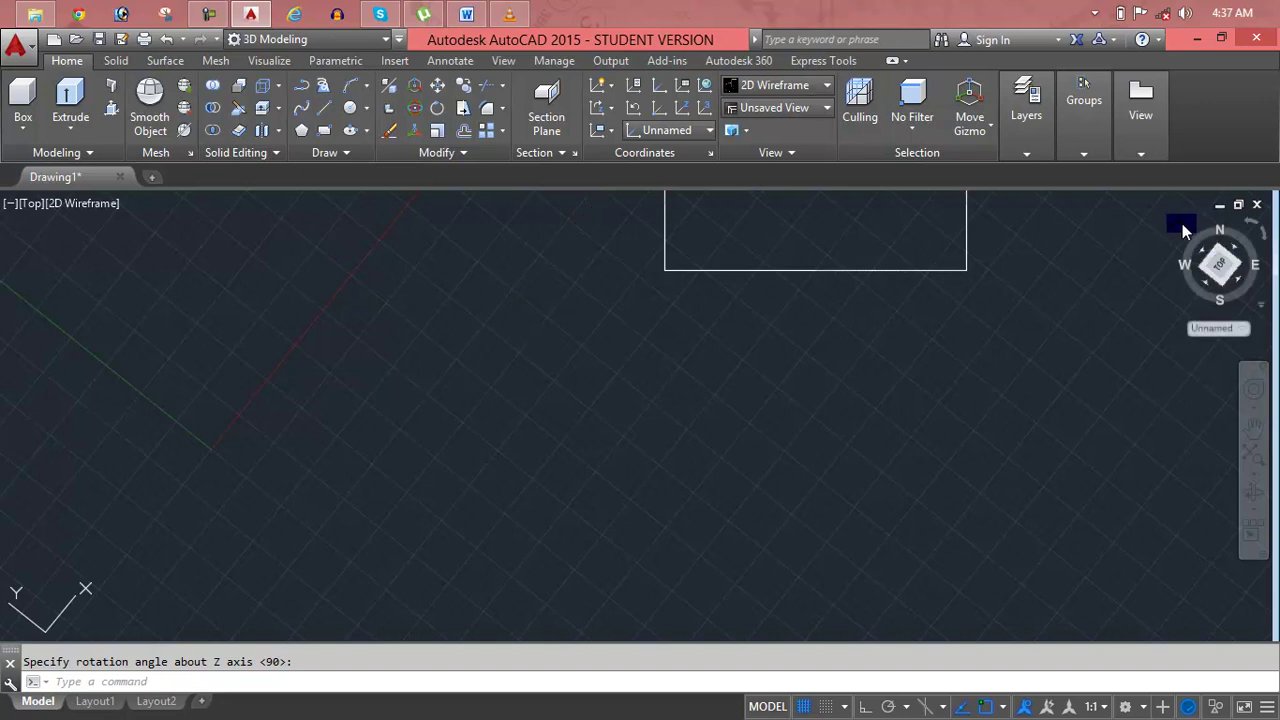
{"action": "left_click", "coordinate": [1181, 231]}
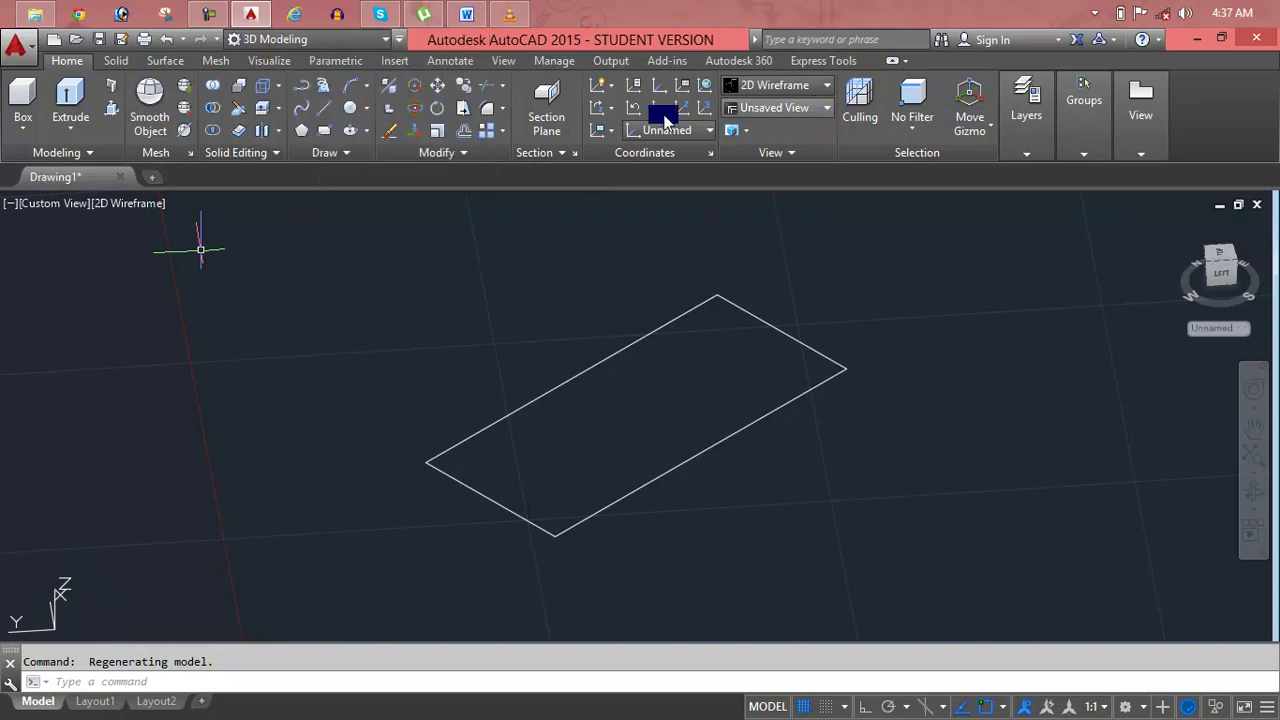
Rotate the UCS 90 degrees about its Y axis.
{"action": "left_click", "coordinate": [612, 108]}
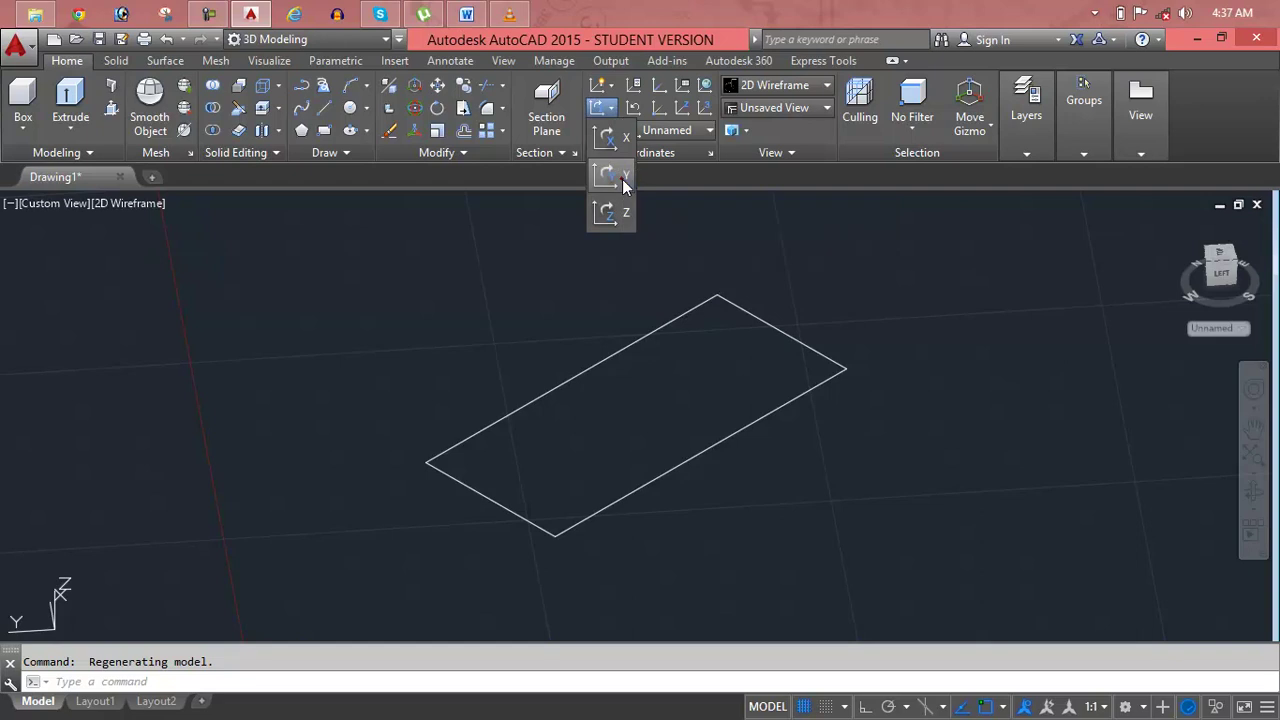
{"action": "left_click", "coordinate": [624, 176]}
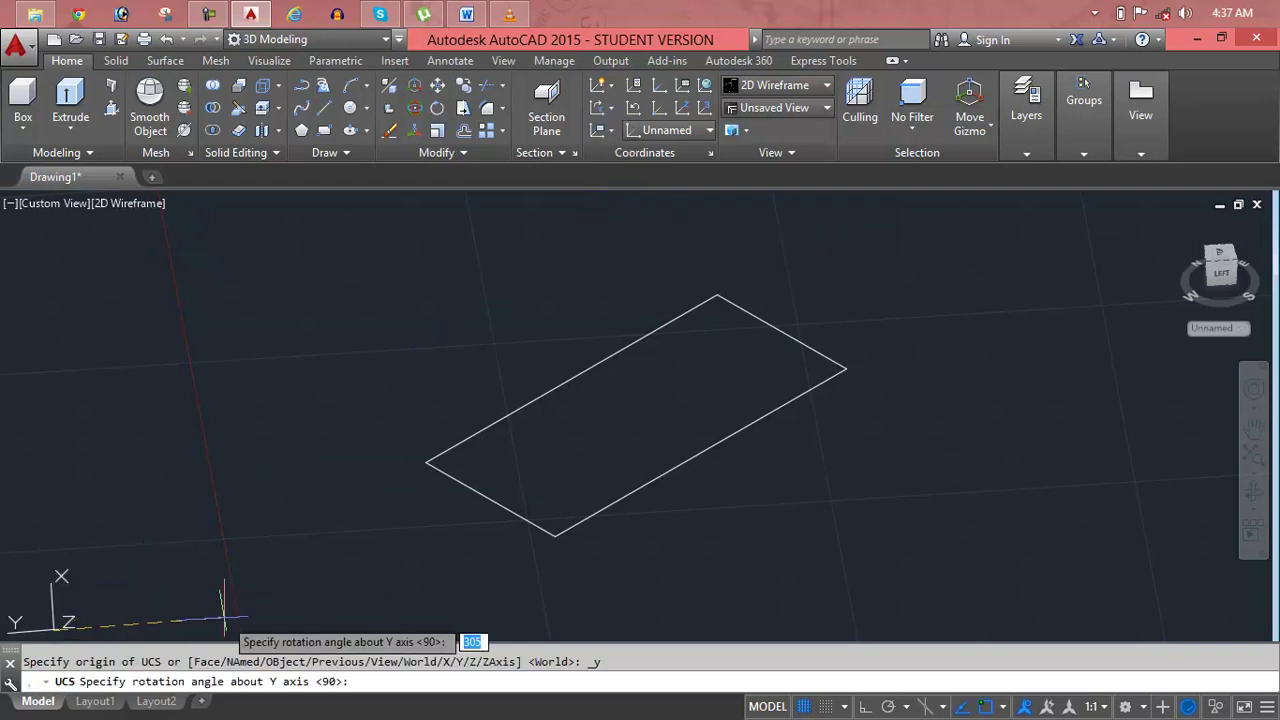
{"action": "key", "text": "Return"}
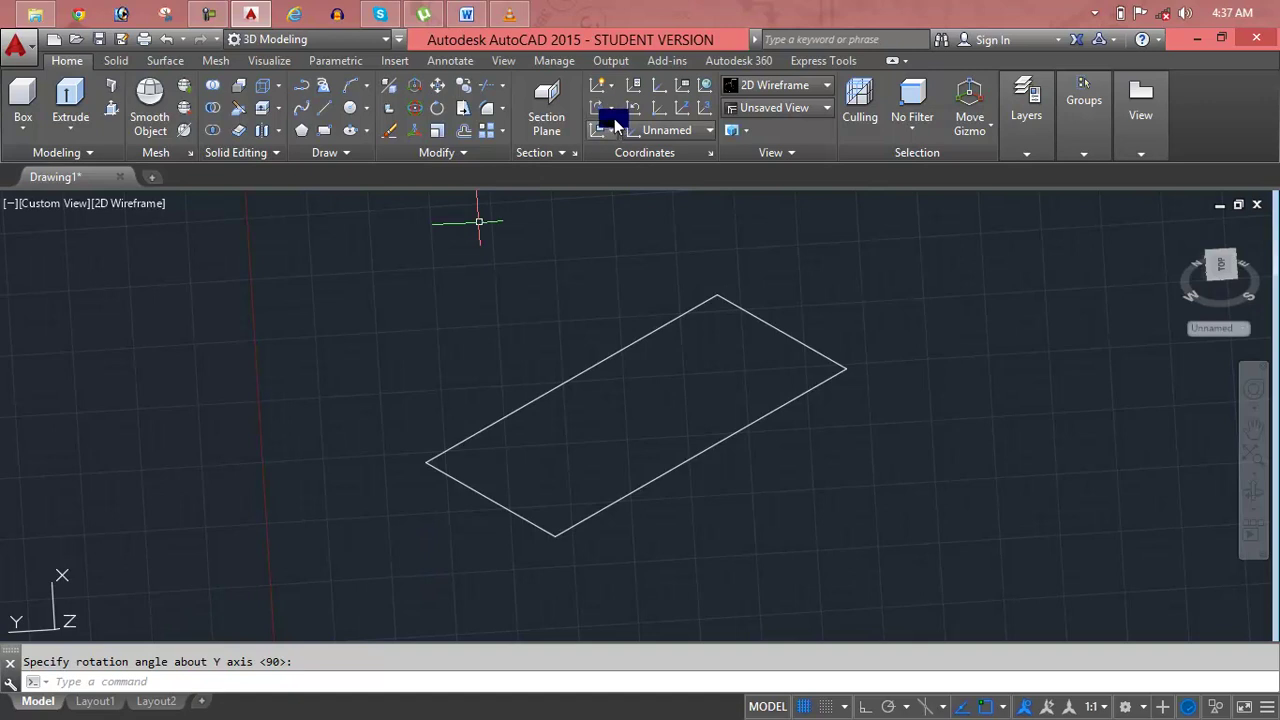
{"action": "left_click", "coordinate": [607, 130]}
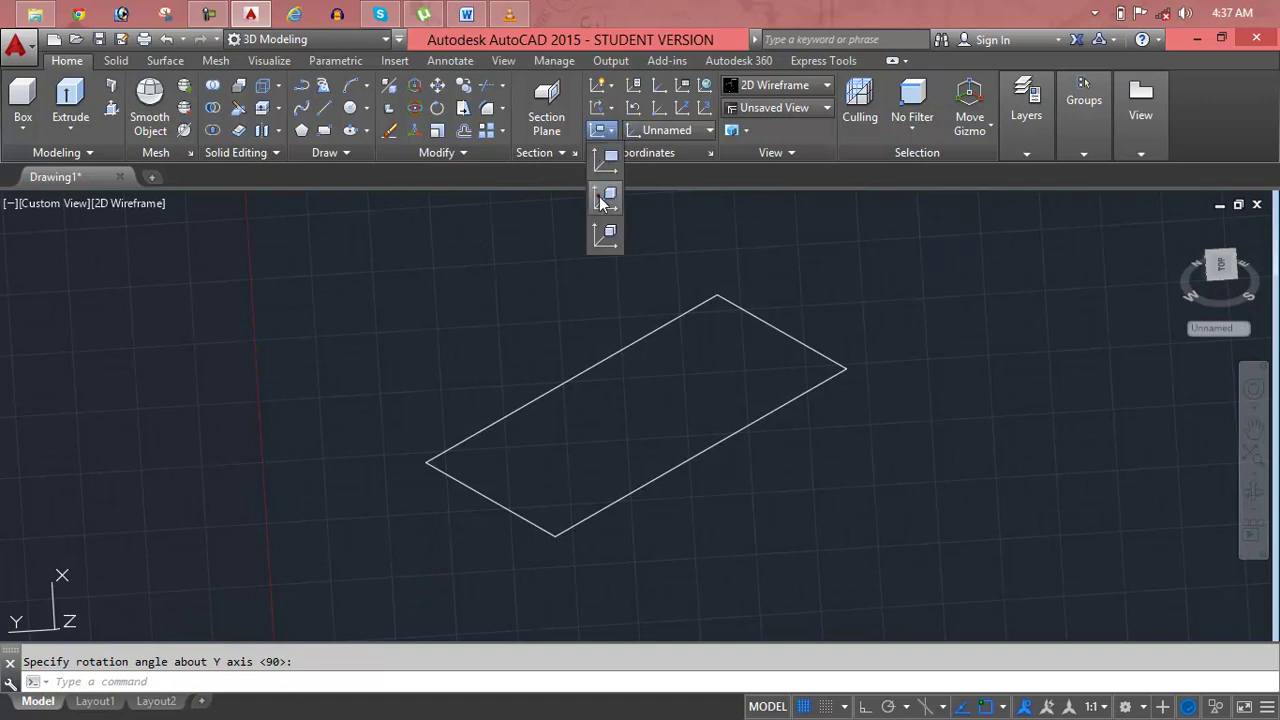
Align the UCS to the rectangle object, then align it flat to the screen view.
{"action": "left_click", "coordinate": [604, 178]}
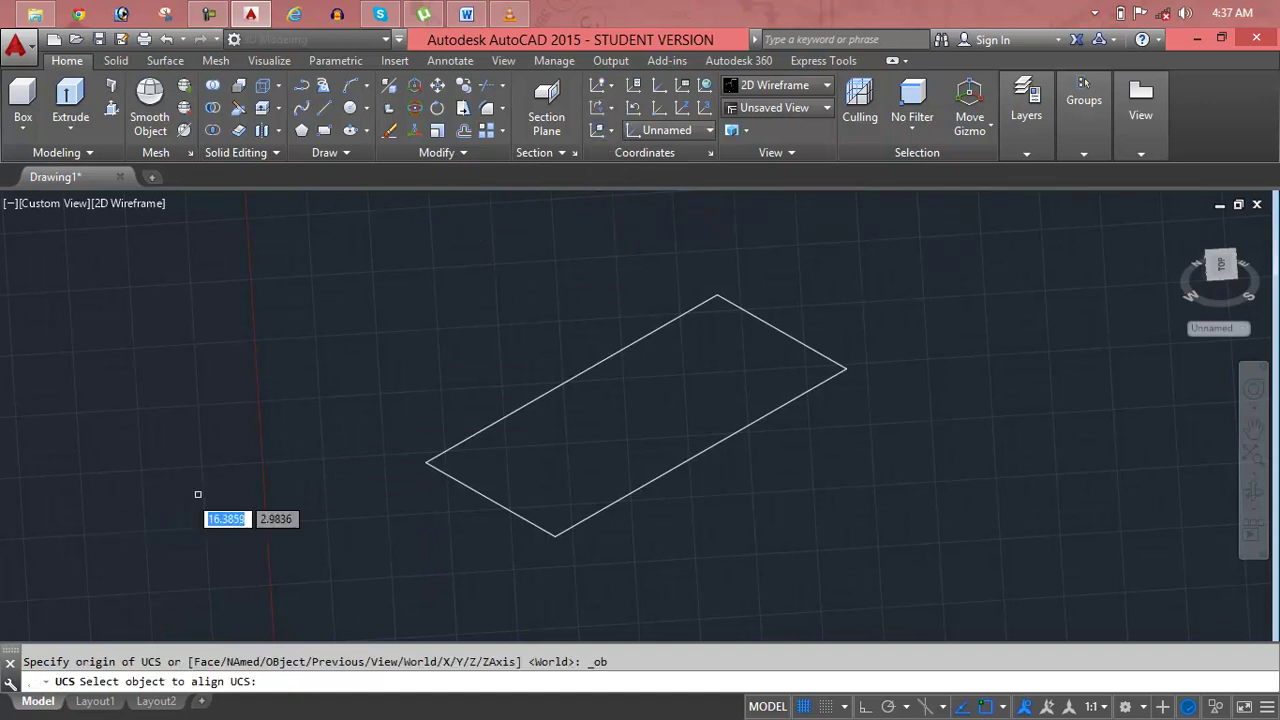
{"action": "left_click", "coordinate": [513, 407]}
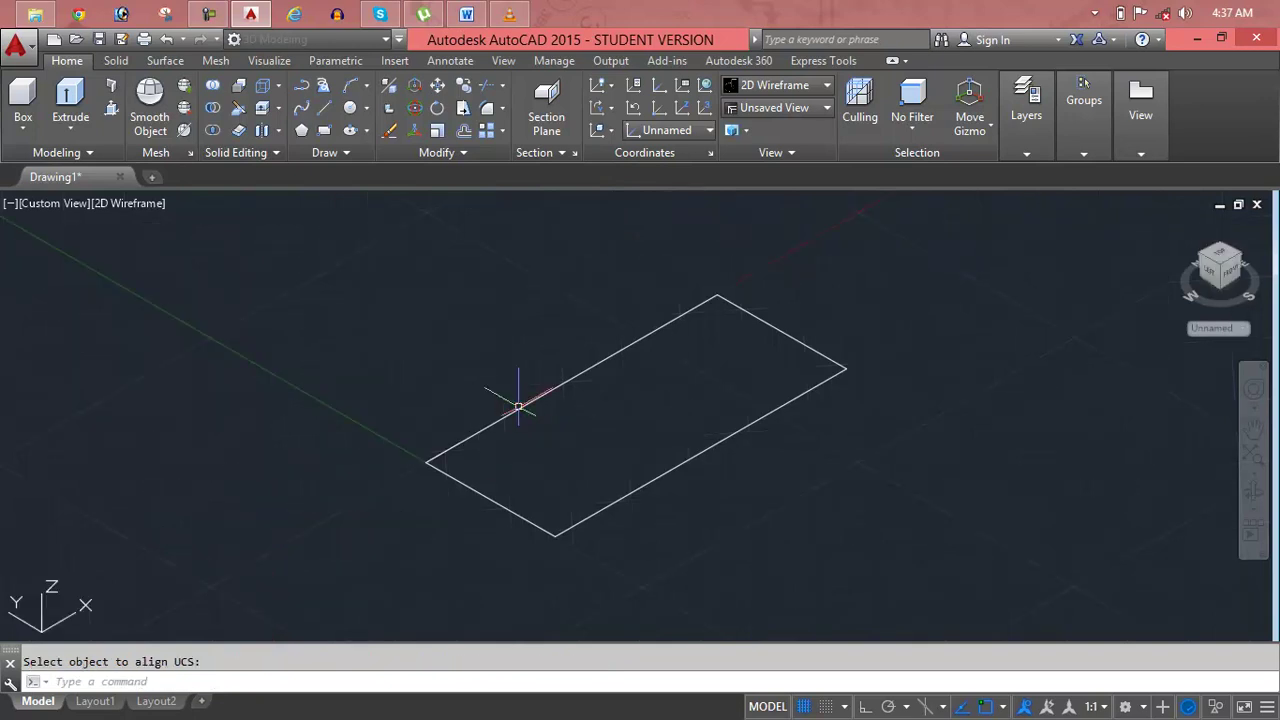
{"action": "left_click", "coordinate": [613, 121]}
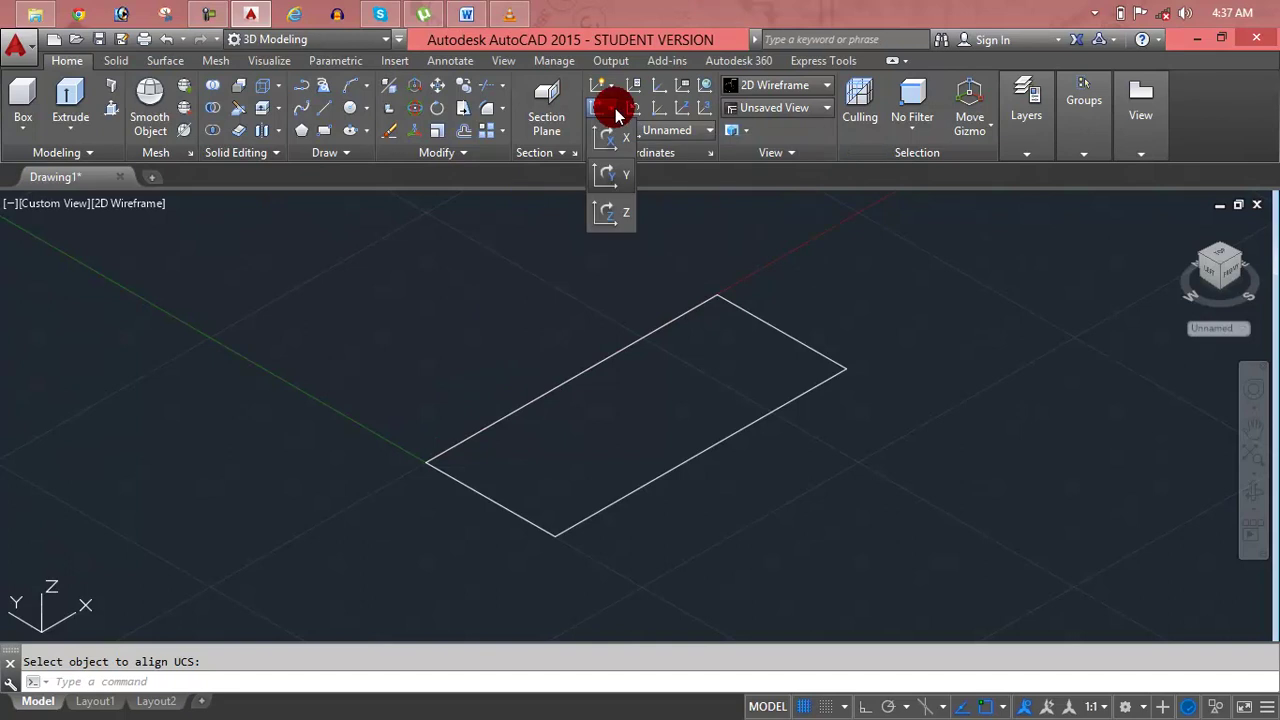
{"action": "left_click", "coordinate": [613, 129]}
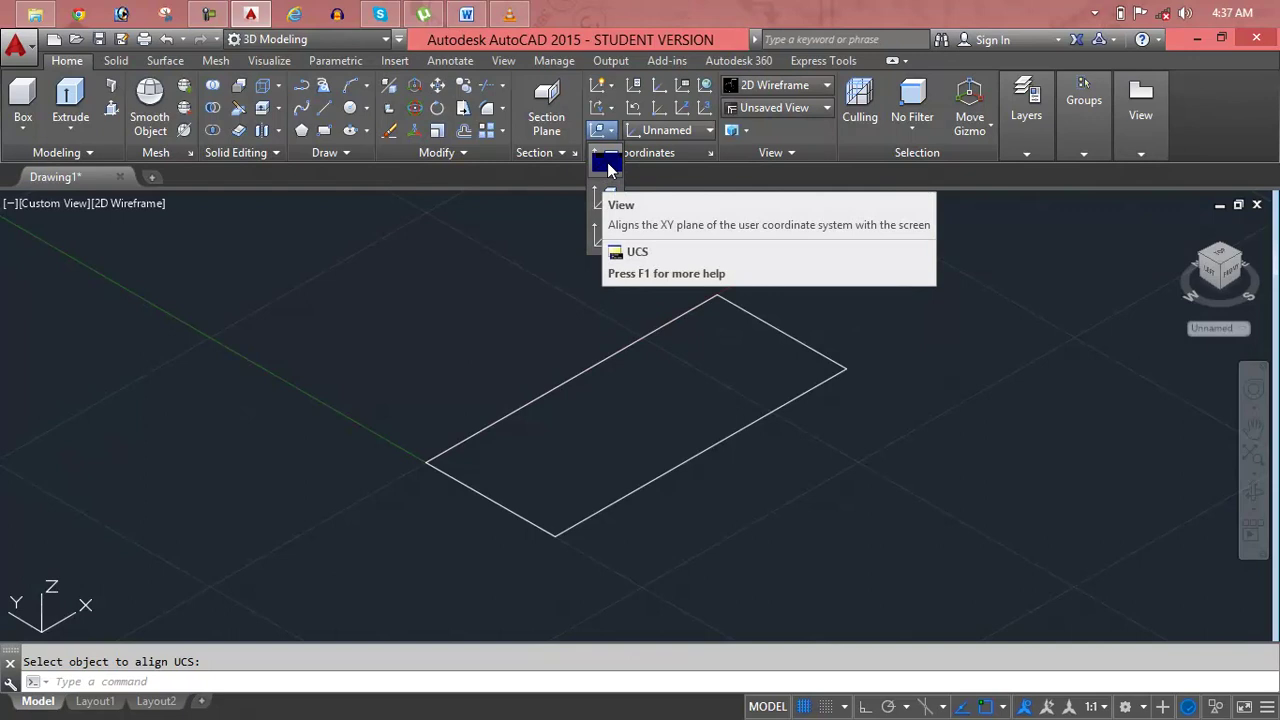
{"action": "left_click", "coordinate": [608, 165]}
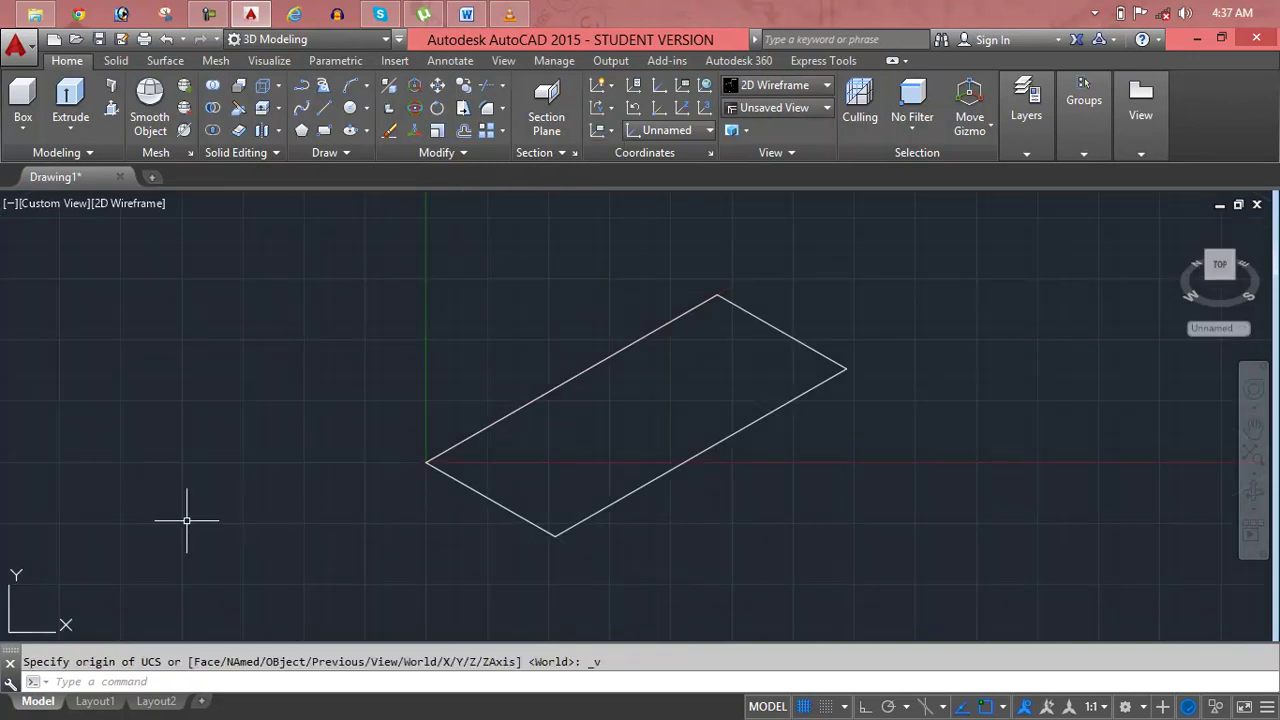
Select the rectangle and align the UCS to one of its edges using UCS Object.
{"action": "left_click", "coordinate": [445, 494]}
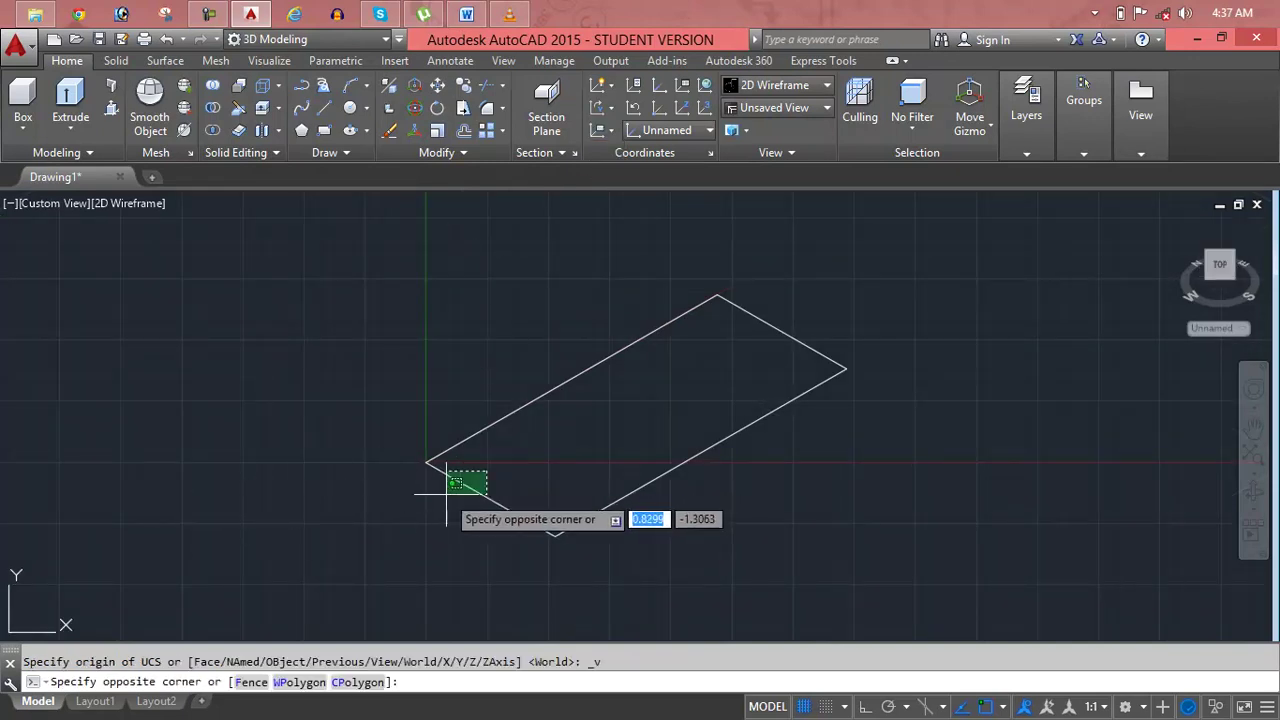
{"action": "left_click", "coordinate": [308, 523]}
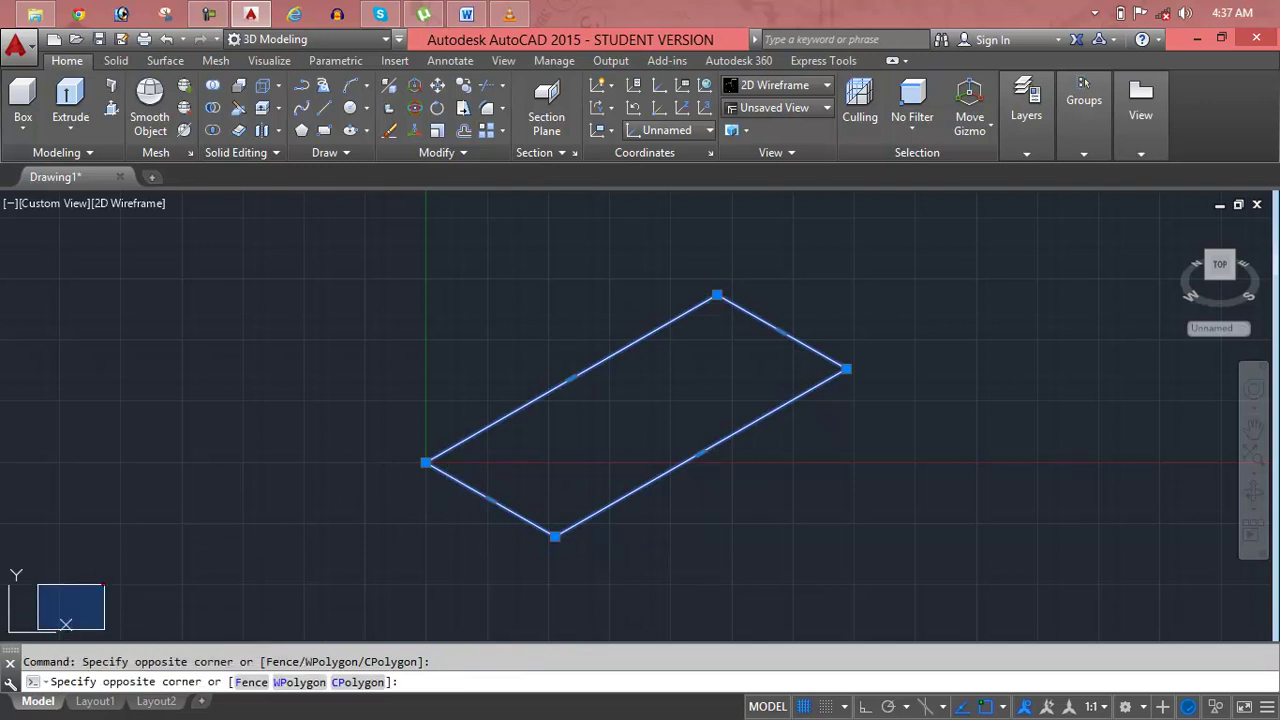
{"action": "left_click", "coordinate": [616, 104]}
{"action": "left_click", "coordinate": [610, 128]}
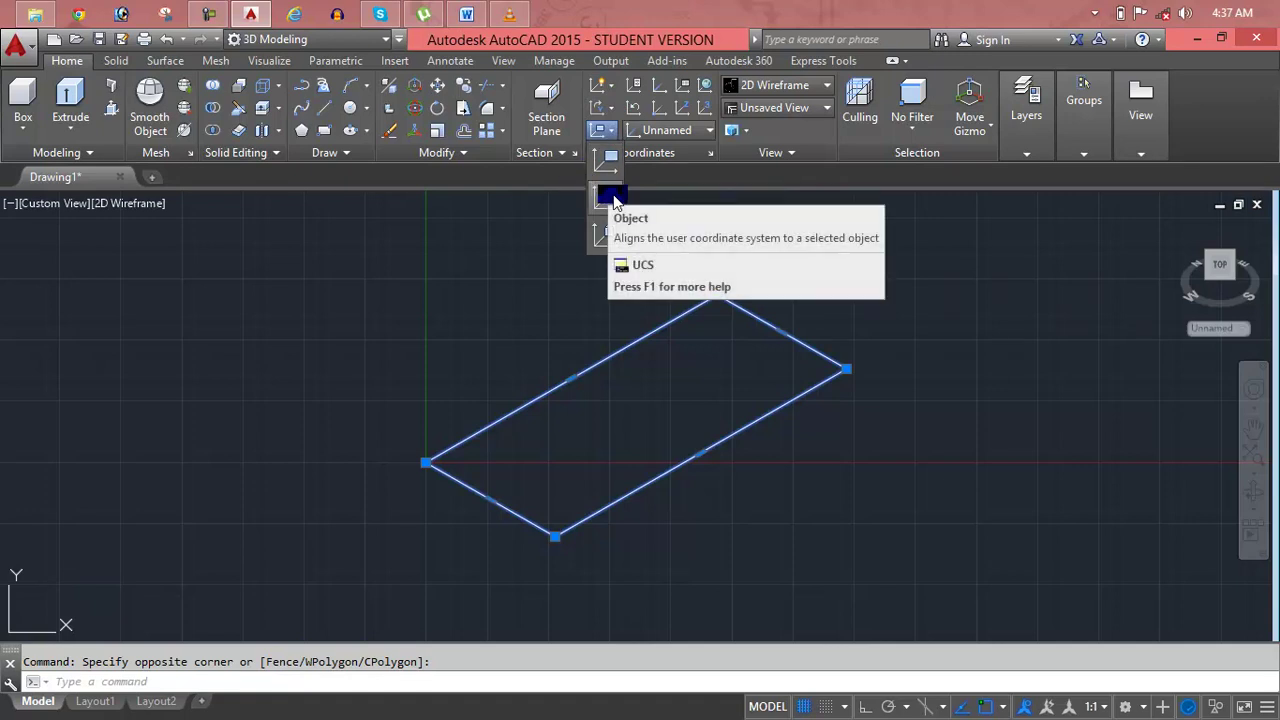
{"action": "left_click", "coordinate": [613, 200]}
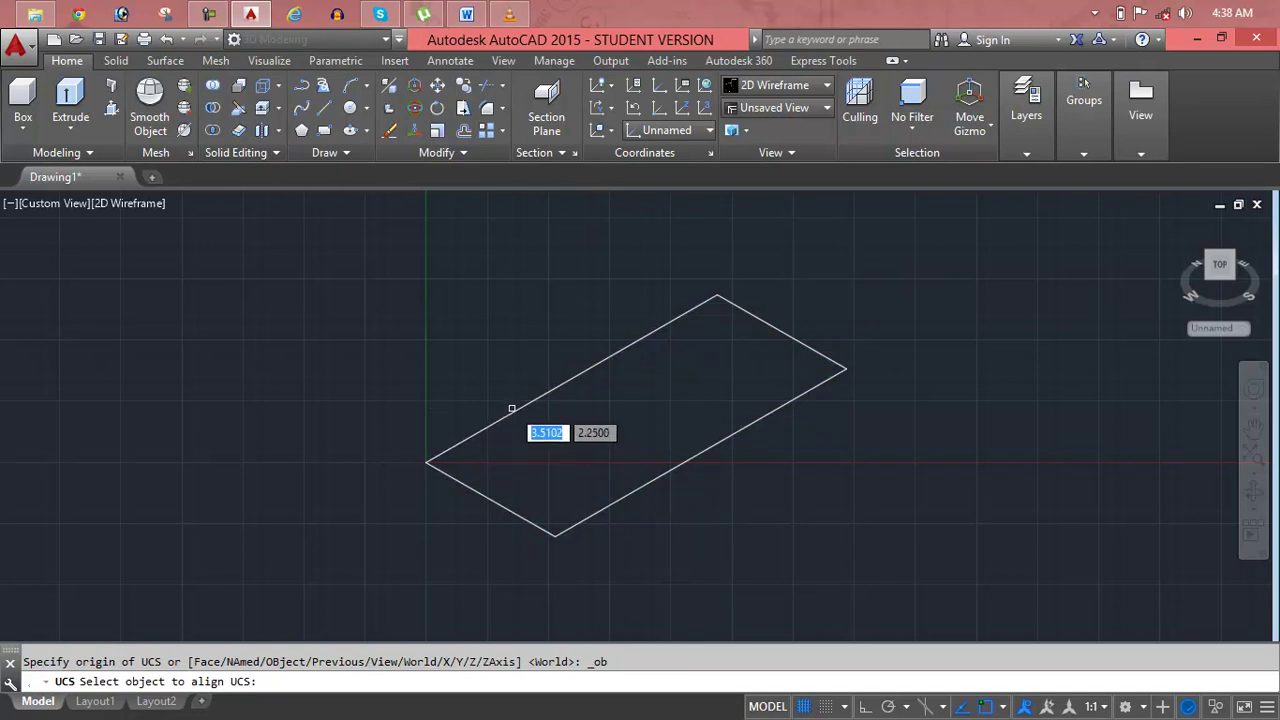
{"action": "left_click", "coordinate": [510, 411]}
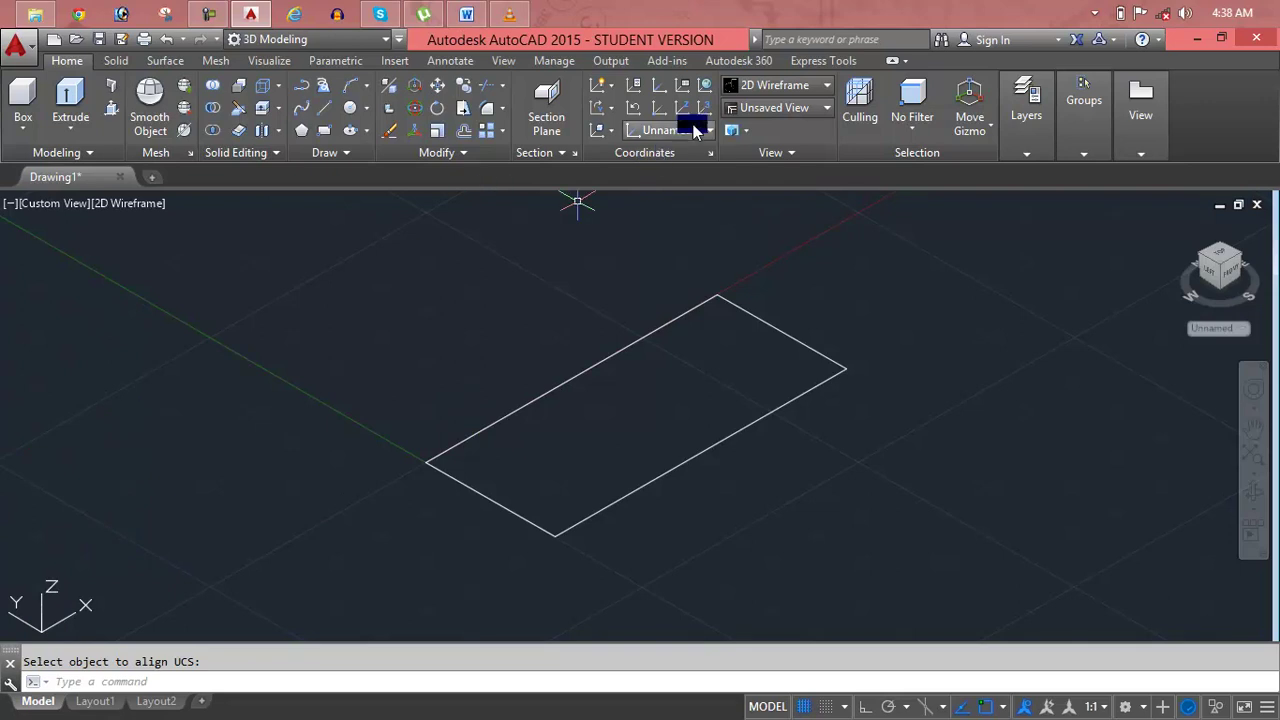
{"action": "left_click", "coordinate": [633, 91]}
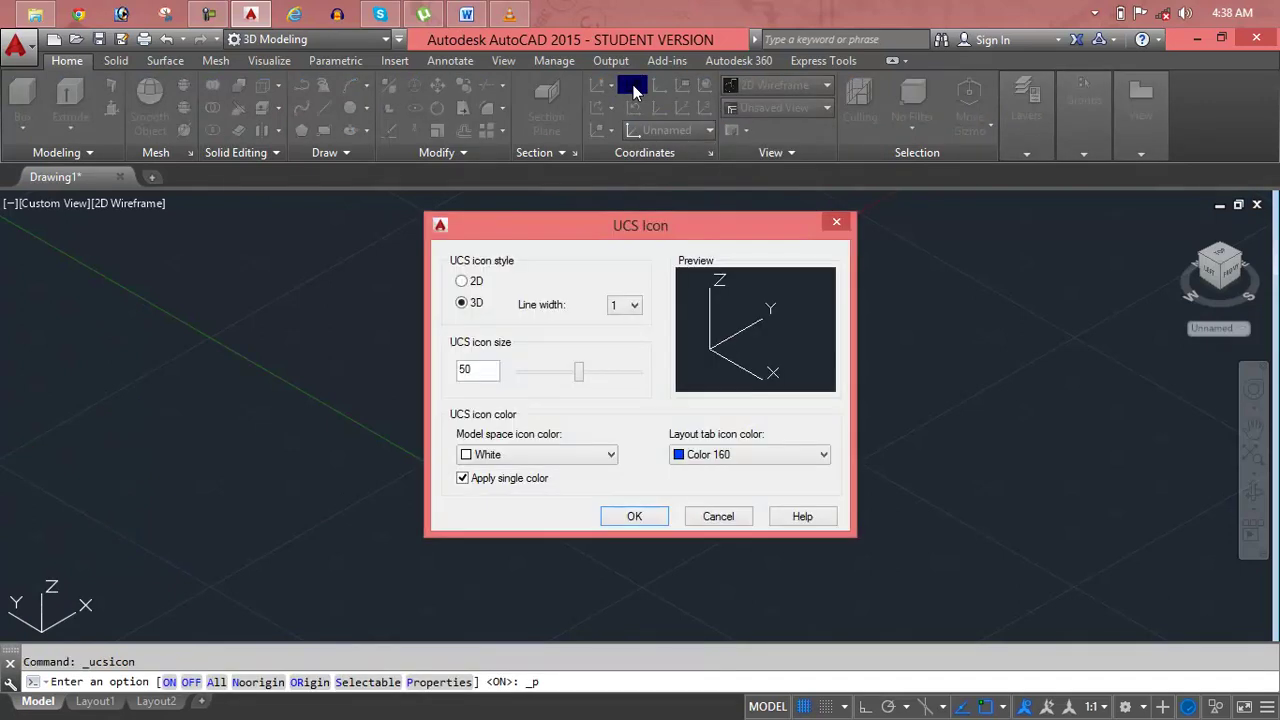
{"action": "left_click", "coordinate": [463, 281]}
{"action": "left_click", "coordinate": [464, 302]}
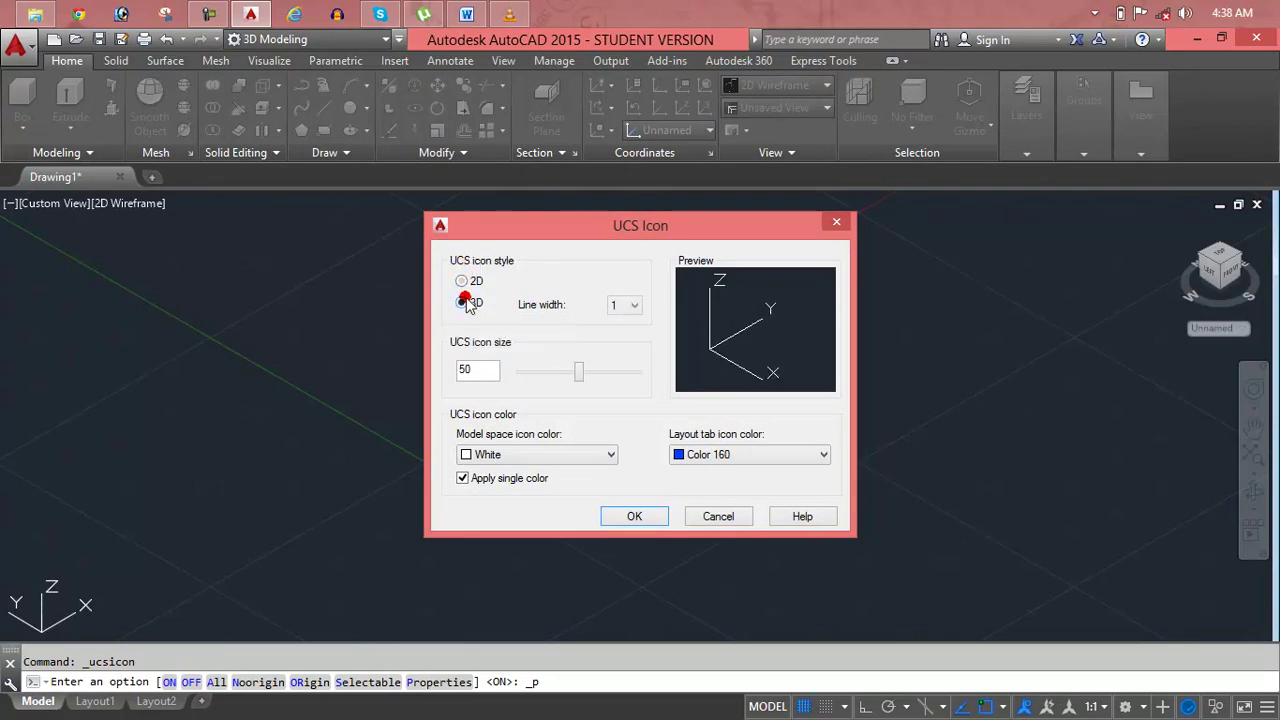
{"action": "left_click", "coordinate": [466, 283]}
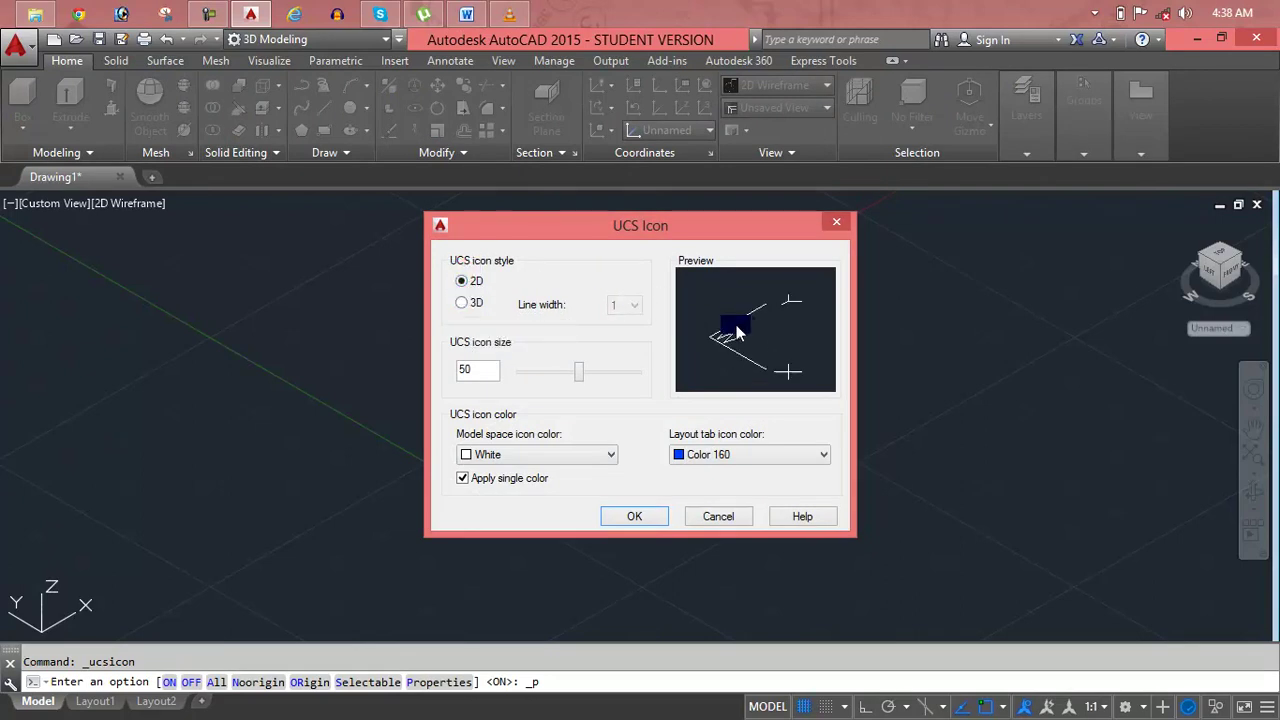
{"action": "left_click", "coordinate": [463, 302]}
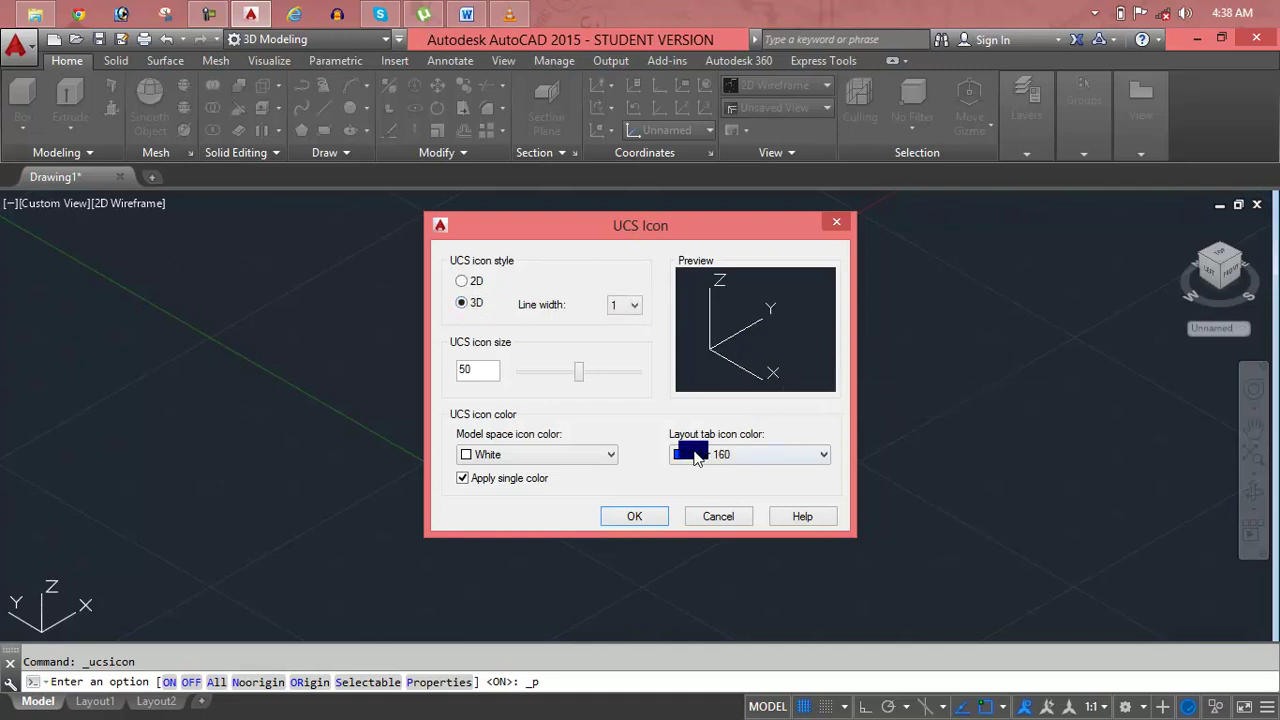
{"action": "left_click", "coordinate": [731, 513]}
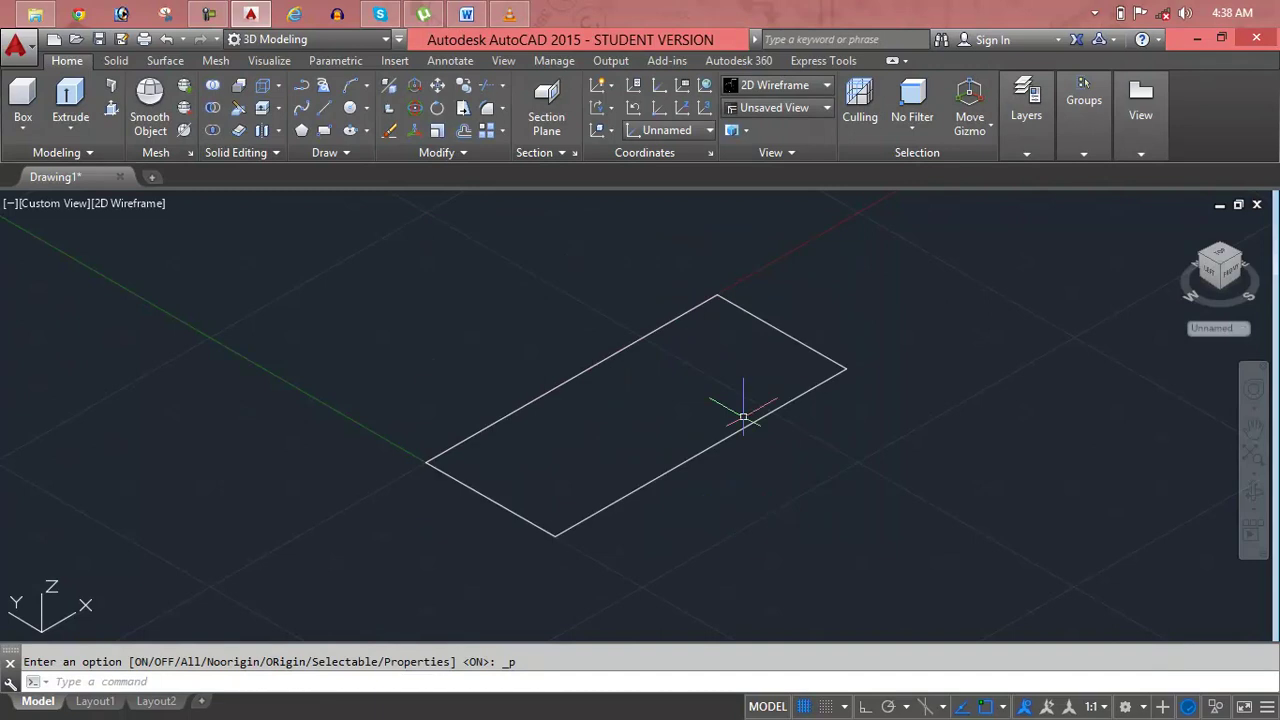
Restore previous coordinate systems three times until back on World, then begin a new UCS.
{"action": "left_click", "coordinate": [637, 108]}
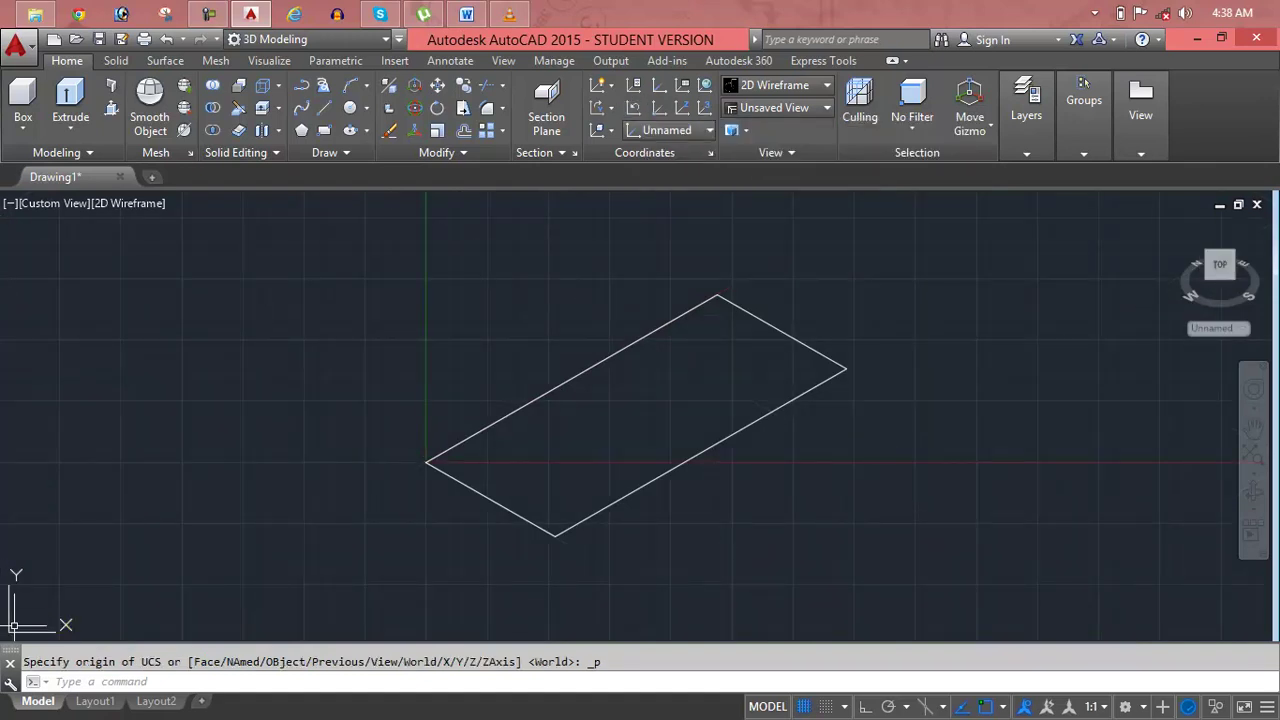
{"action": "left_click", "coordinate": [615, 111]}
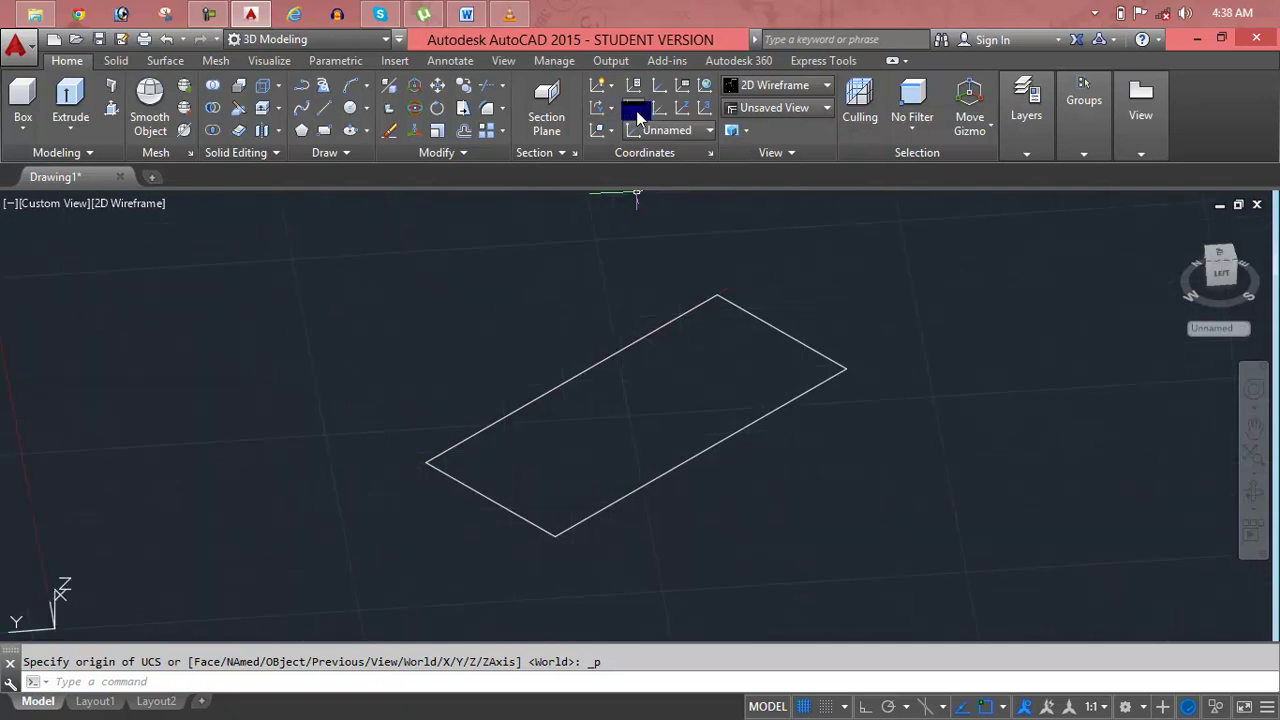
{"action": "left_click", "coordinate": [637, 113]}
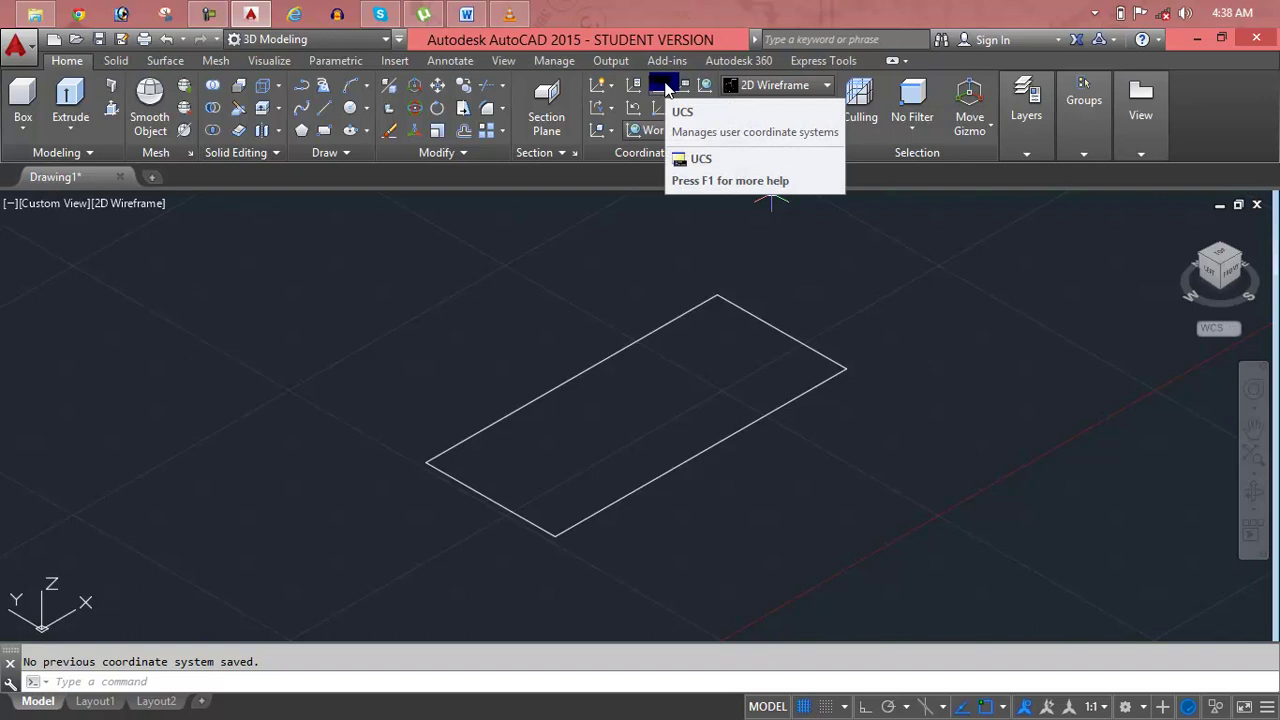
{"action": "left_click", "coordinate": [665, 85]}
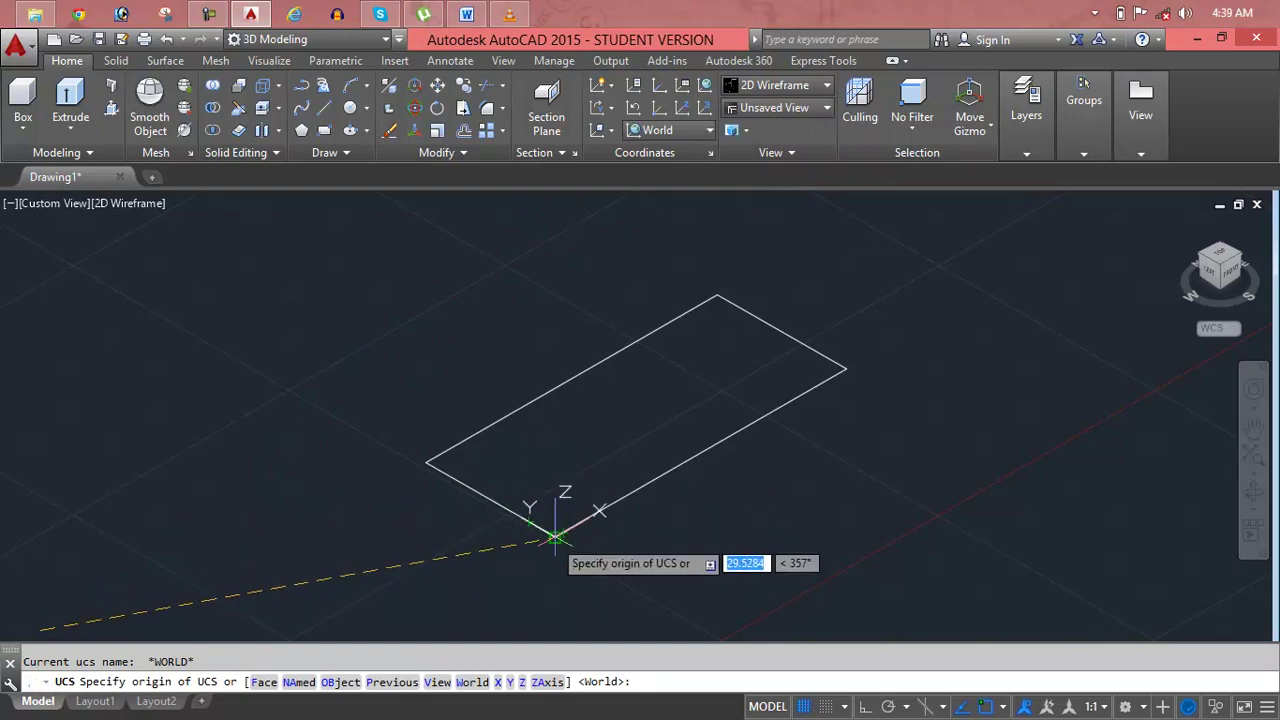
Define a UCS with origin at the rectangle's lower corner and X along its edge.
{"action": "left_click", "coordinate": [555, 537]}
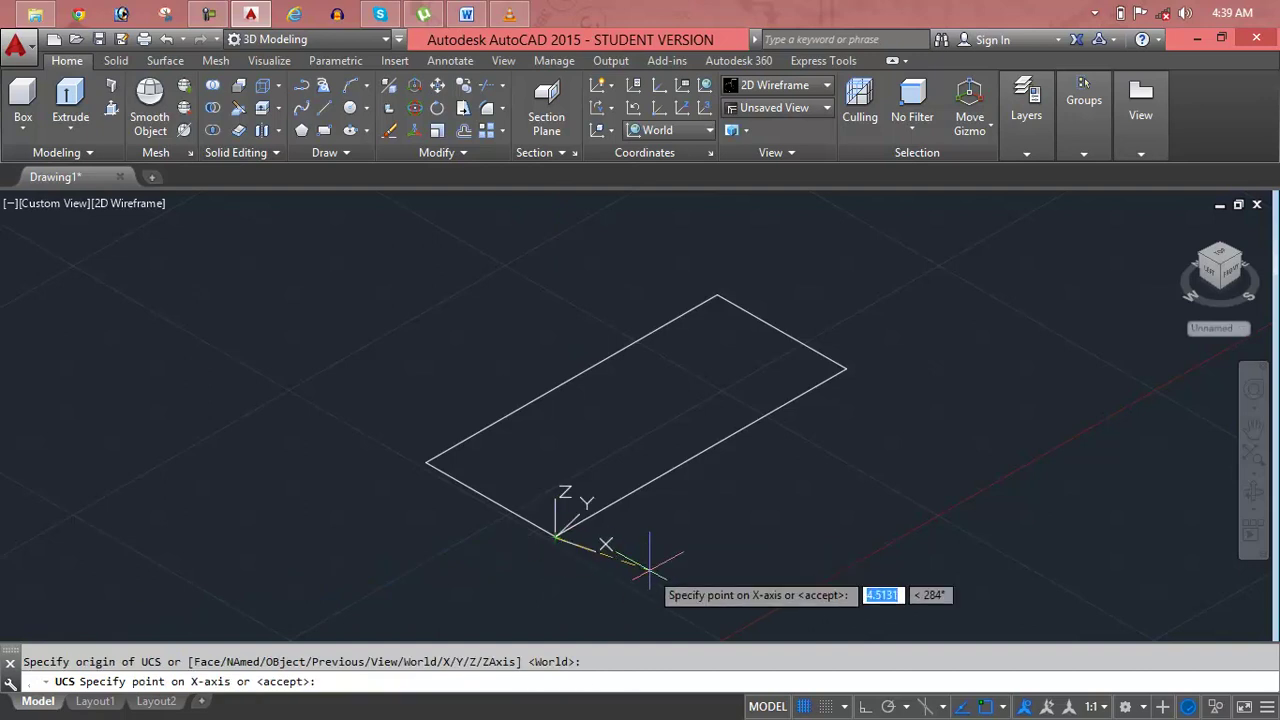
{"action": "left_click", "coordinate": [631, 494]}
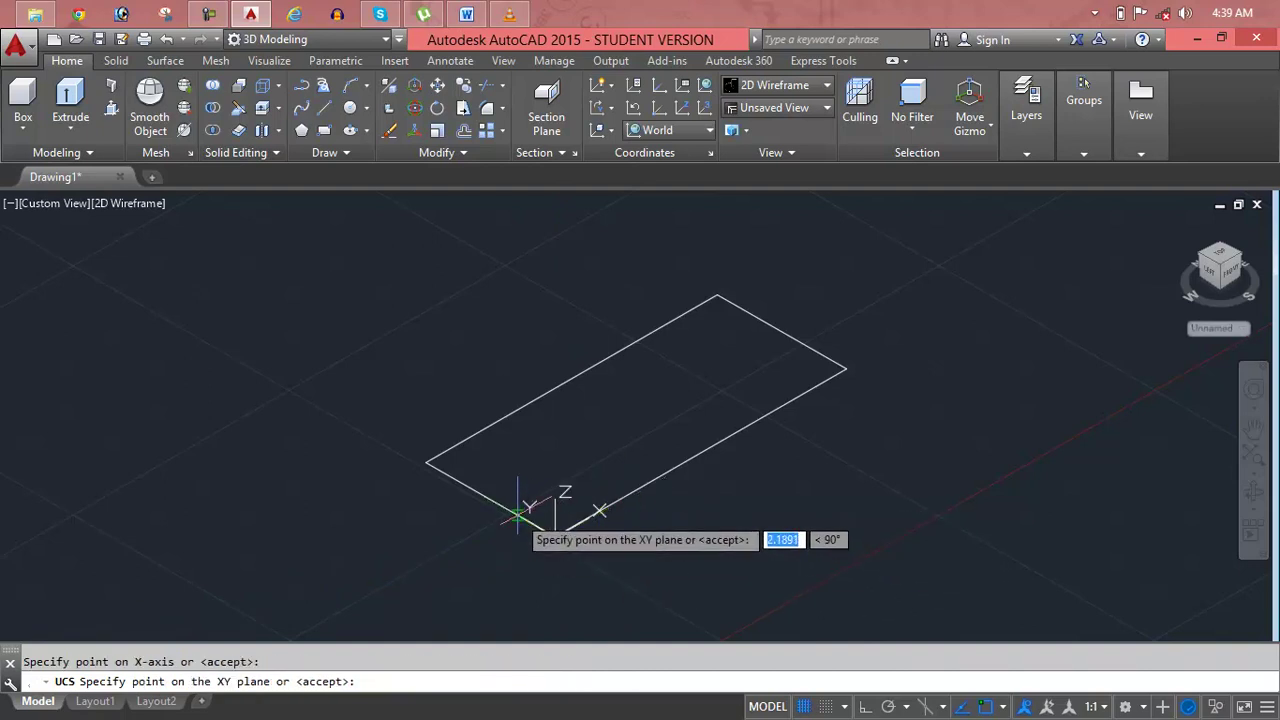
{"action": "key", "text": "Return"}
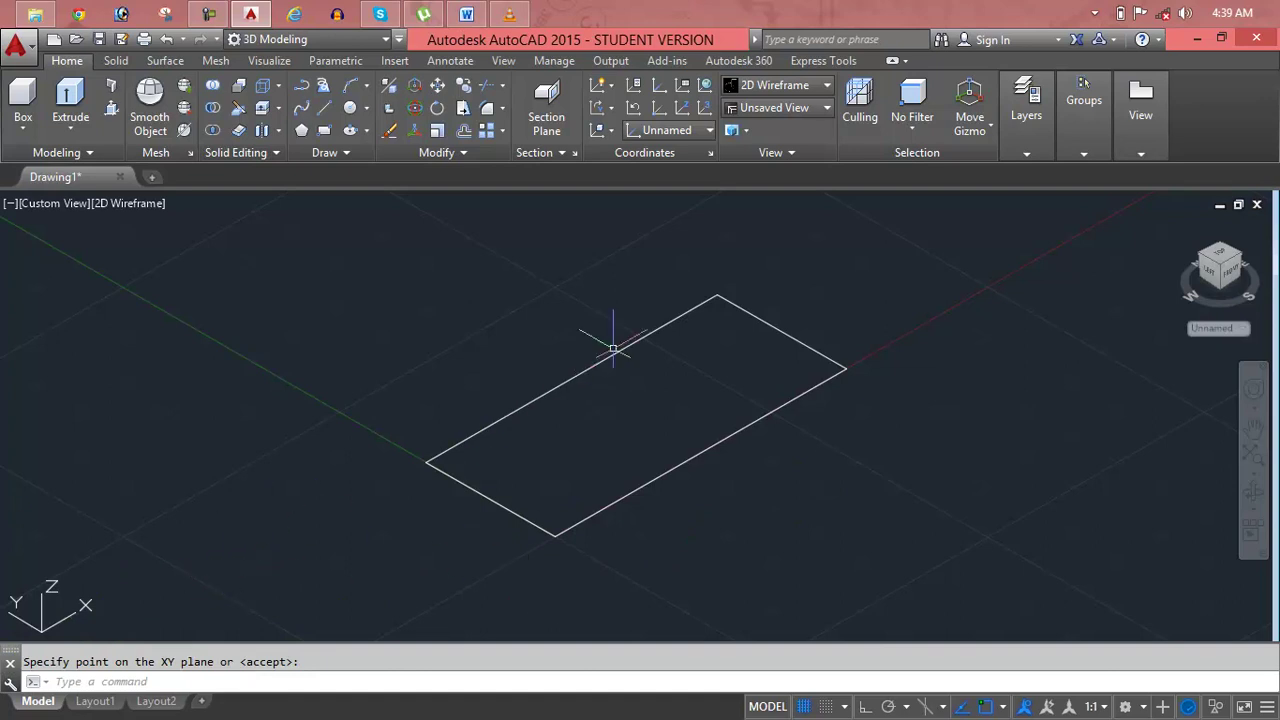
Move the UCS origin to that corner, then set the Z axis starting from the rectangle's centre.
{"action": "left_click", "coordinate": [663, 108]}
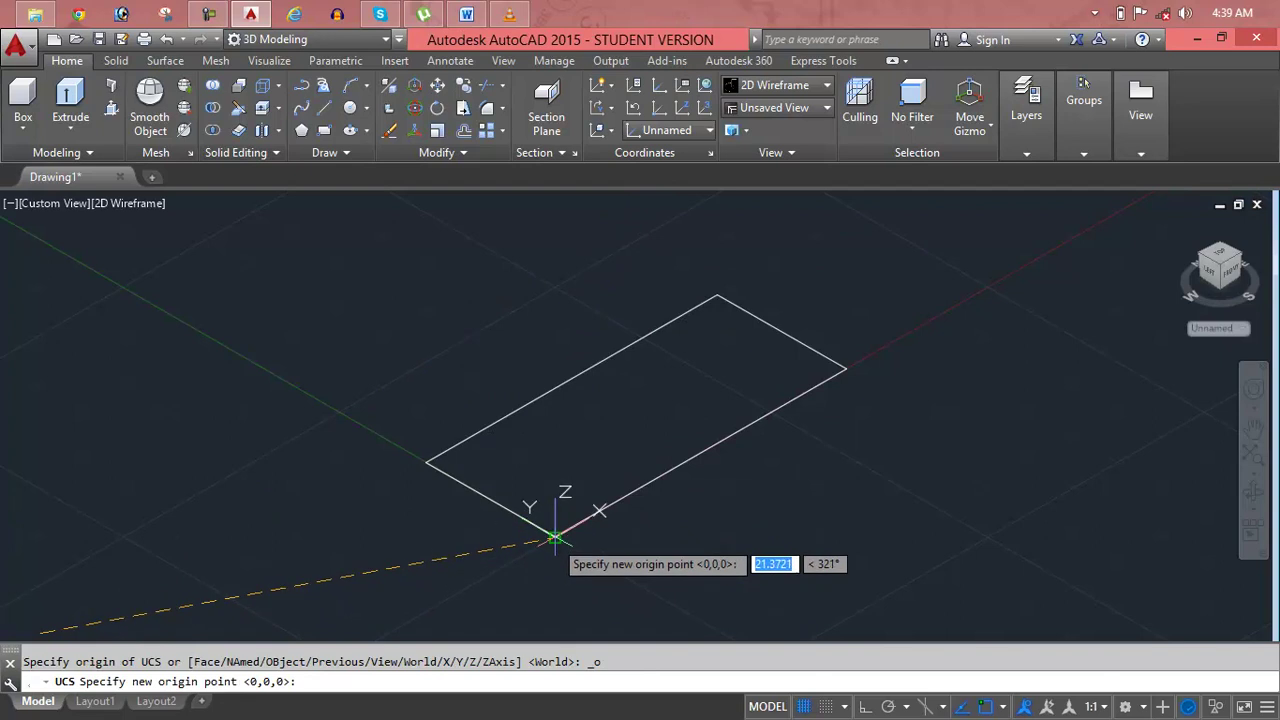
{"action": "left_click", "coordinate": [554, 539]}
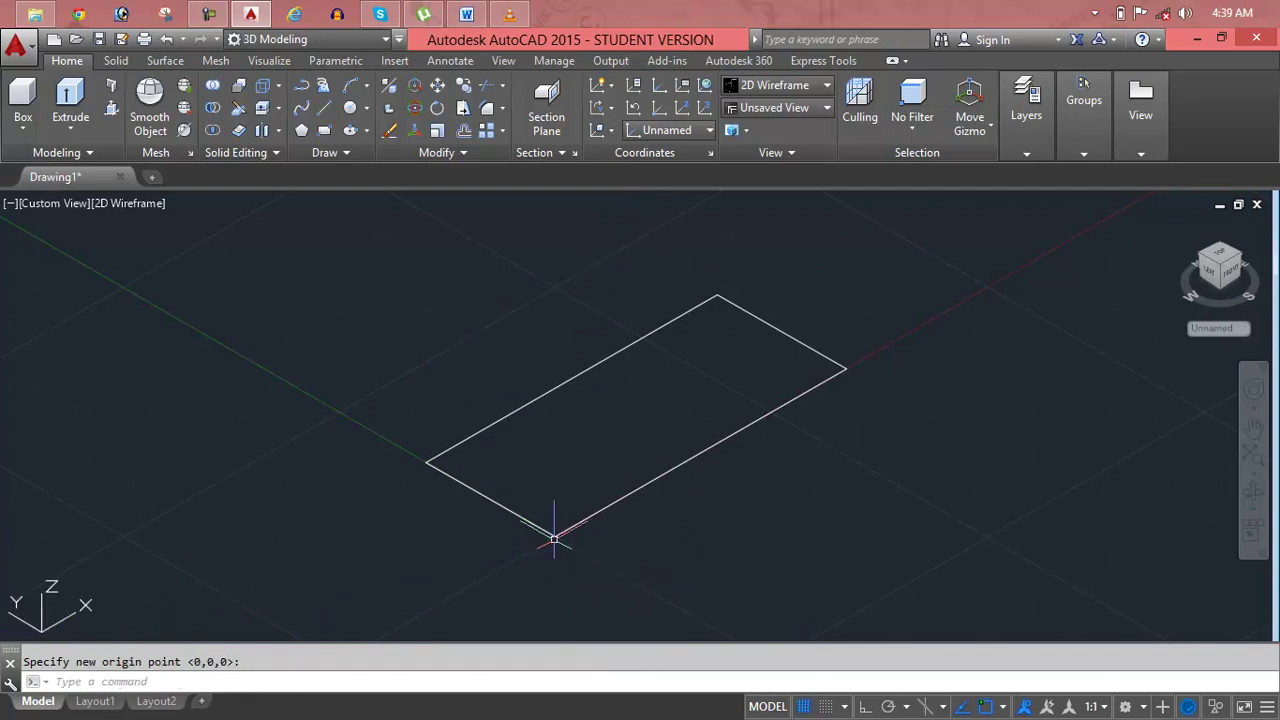
{"action": "left_click", "coordinate": [681, 109]}
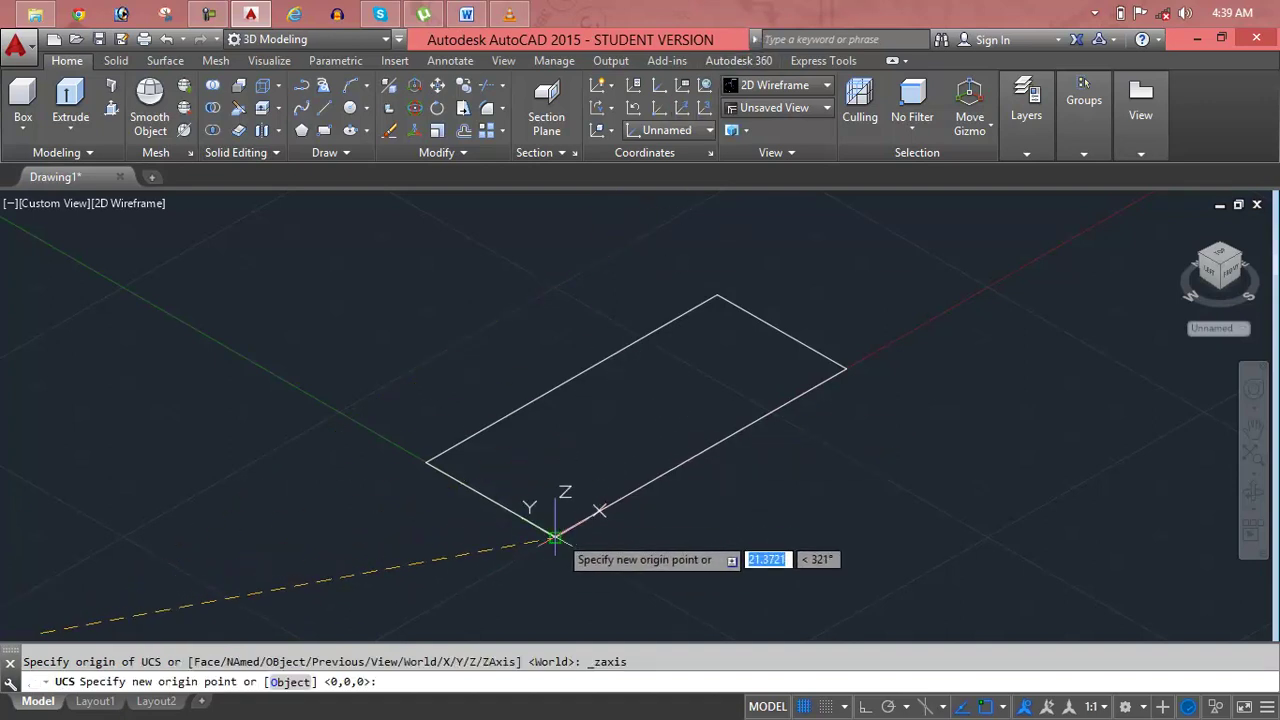
{"action": "left_click", "coordinate": [597, 455]}
{"action": "left_click", "coordinate": [806, 496]}
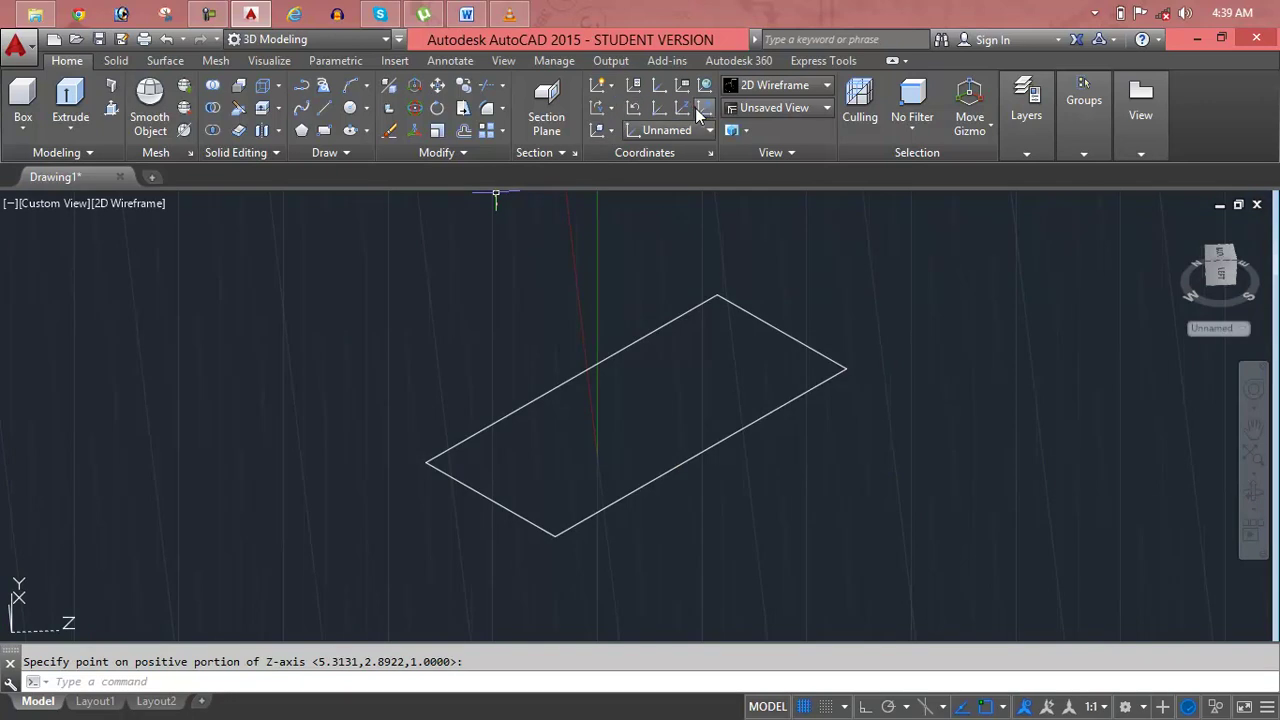
Create a 3-point UCS with its origin inside the rectangle, default X axis, and a picked positive-Y point.
{"action": "left_click", "coordinate": [694, 108]}
{"action": "left_click", "coordinate": [656, 404]}
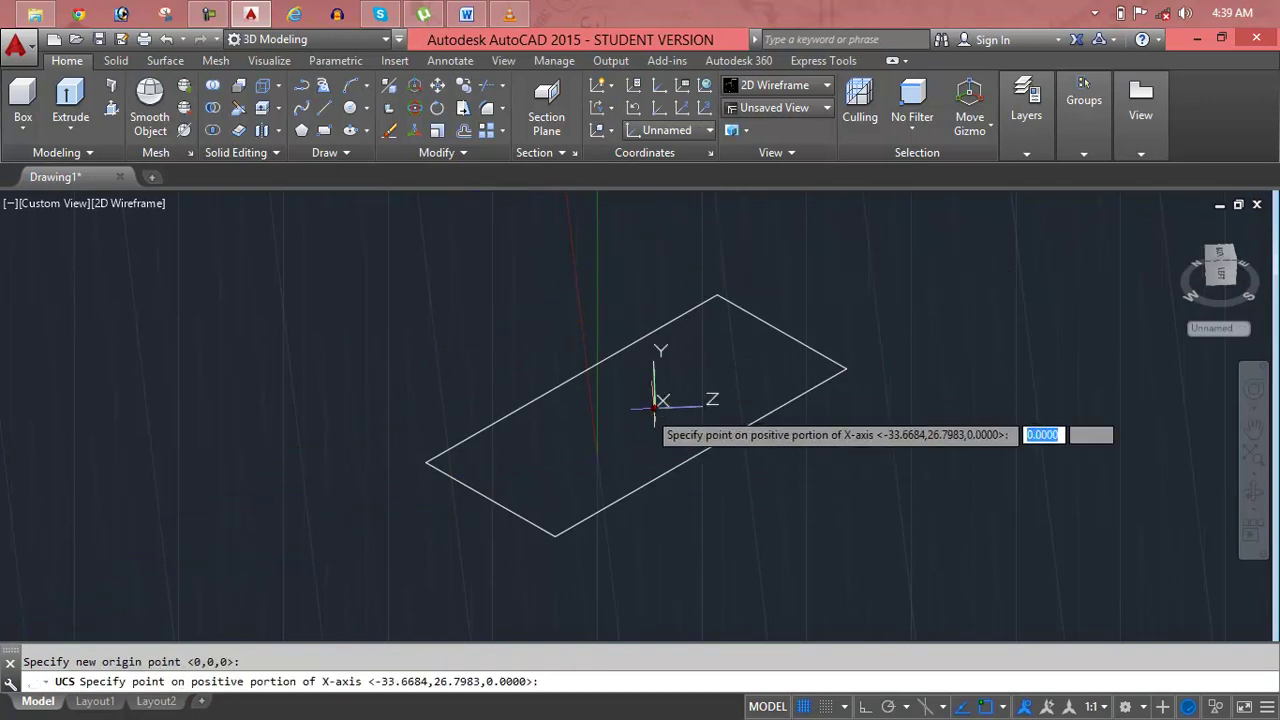
{"action": "key", "text": "Return"}
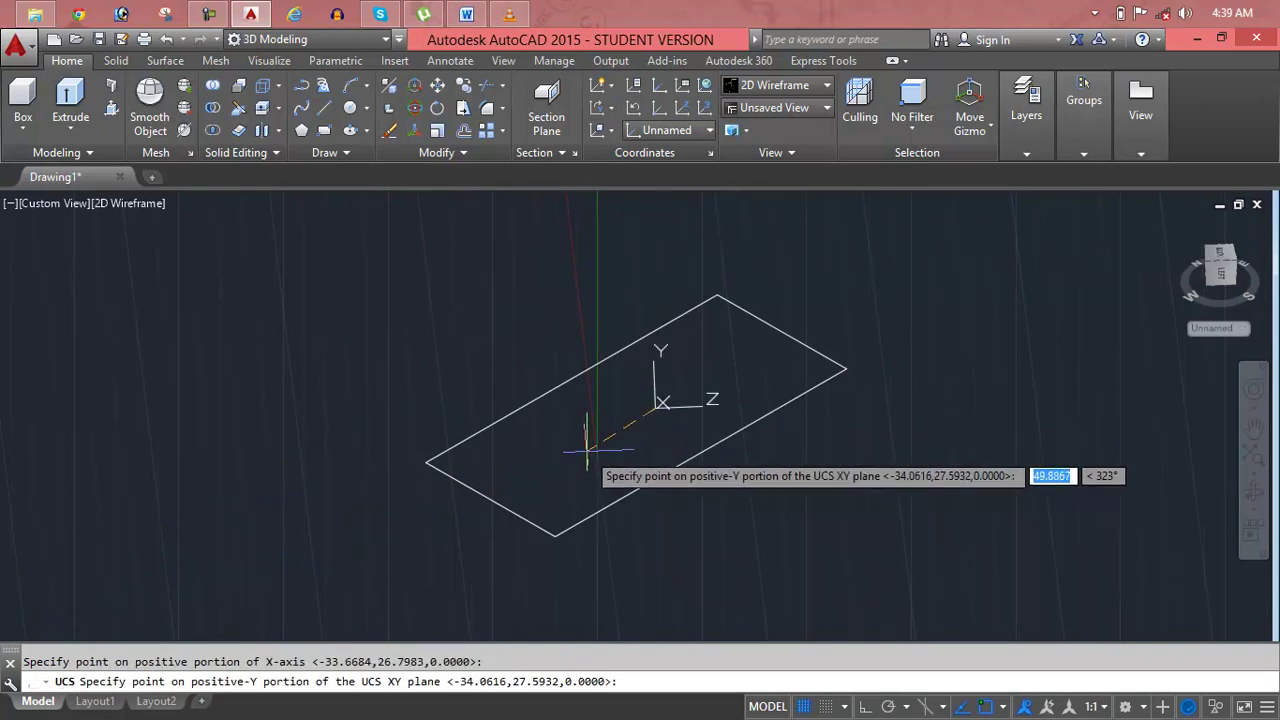
{"action": "left_click", "coordinate": [546, 506]}
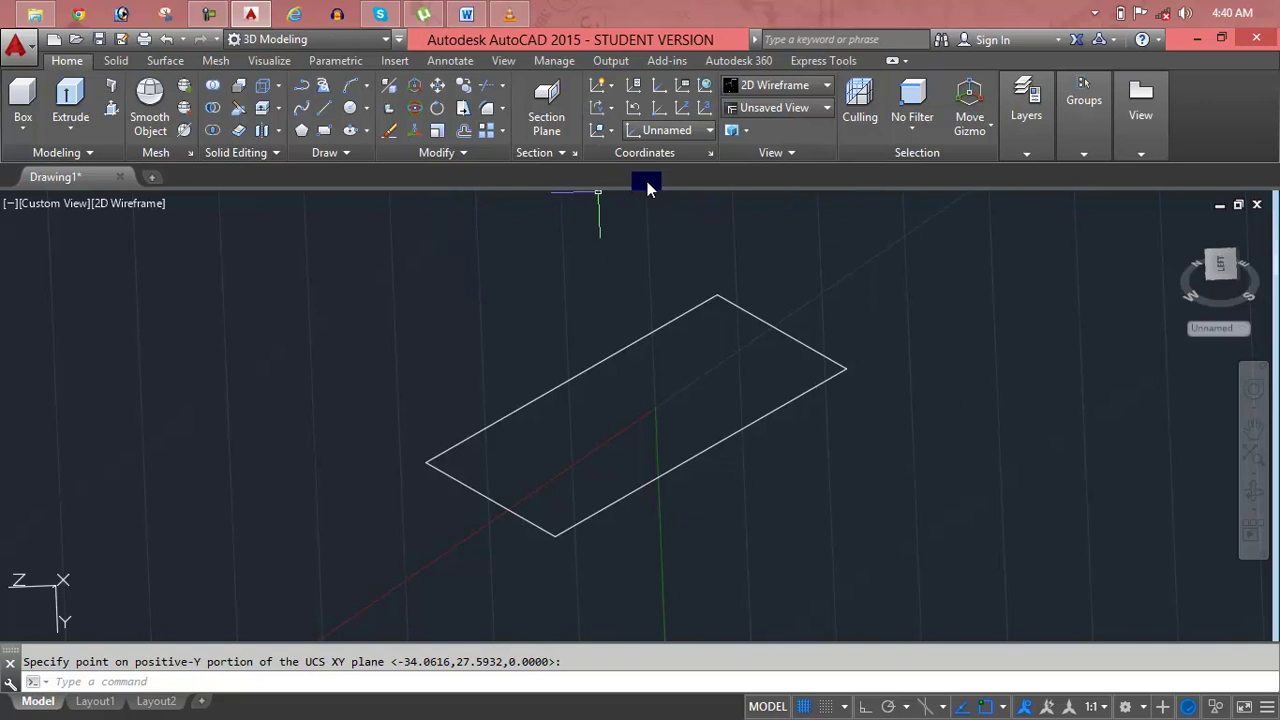
Switch the UCS back to World and delete the rectangle, leaving the drawing empty.
{"action": "left_click", "coordinate": [708, 132]}
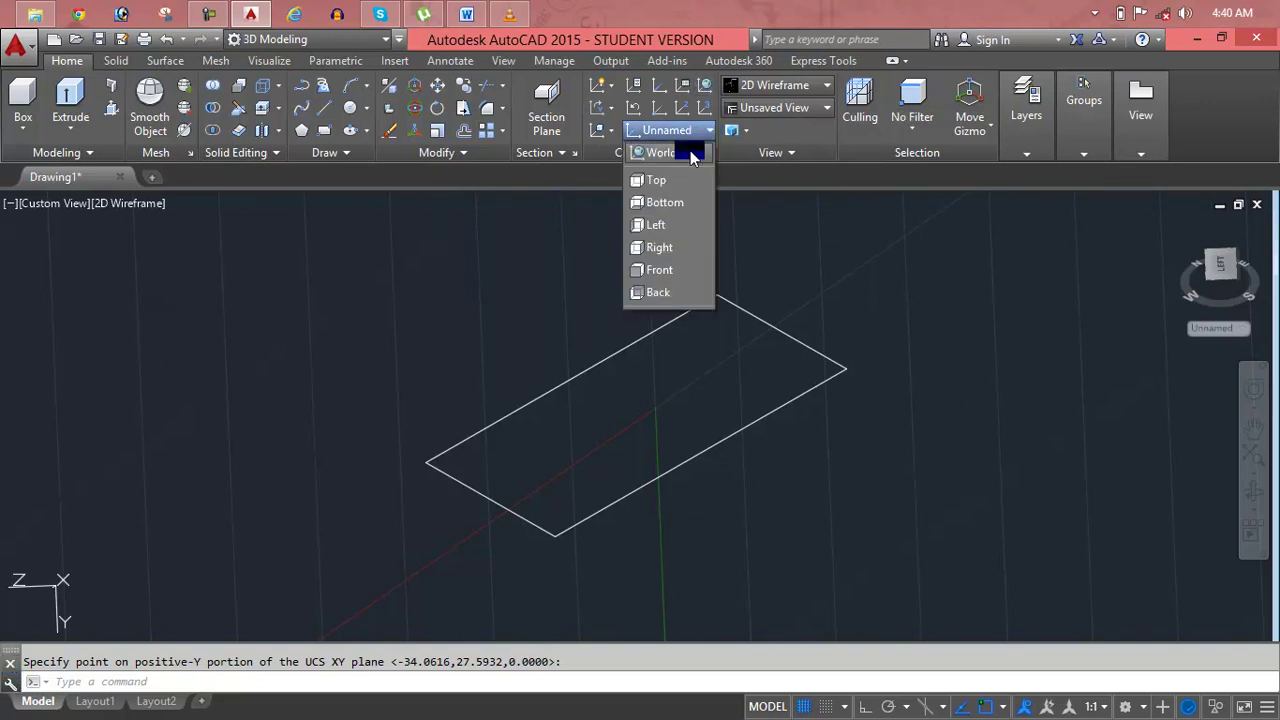
{"action": "left_click", "coordinate": [690, 153]}
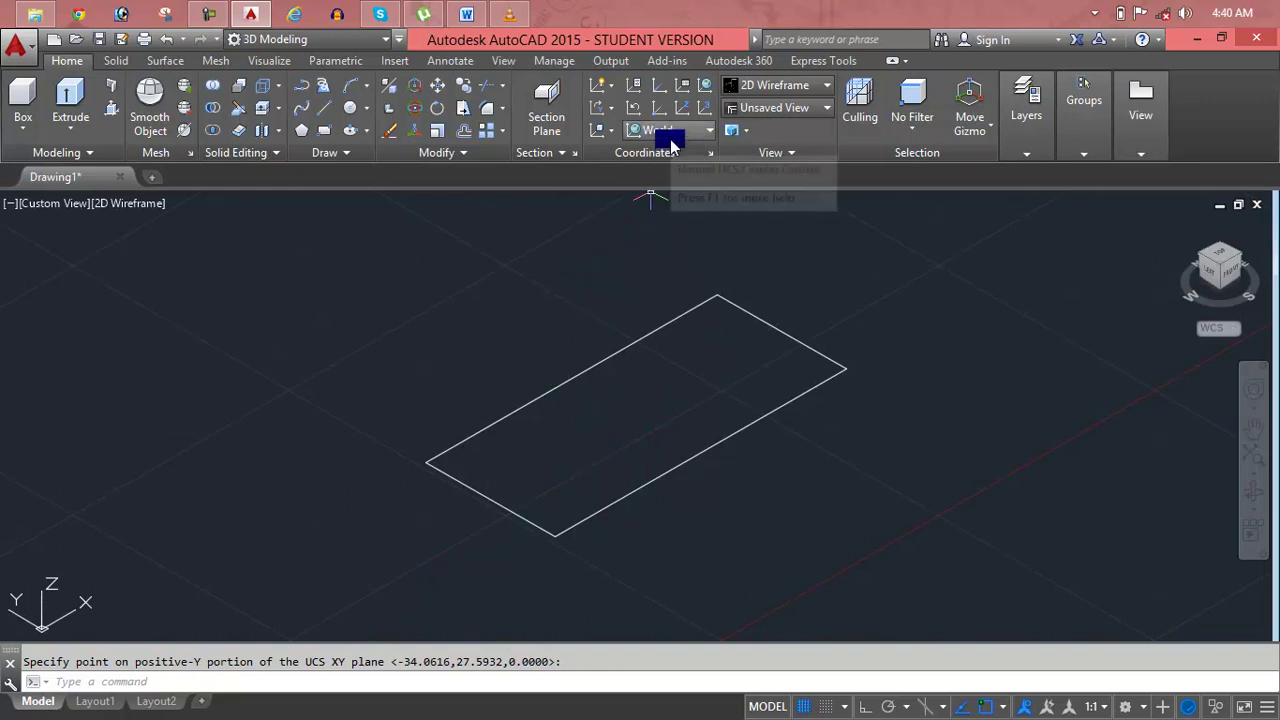
{"action": "left_click", "coordinate": [655, 332]}
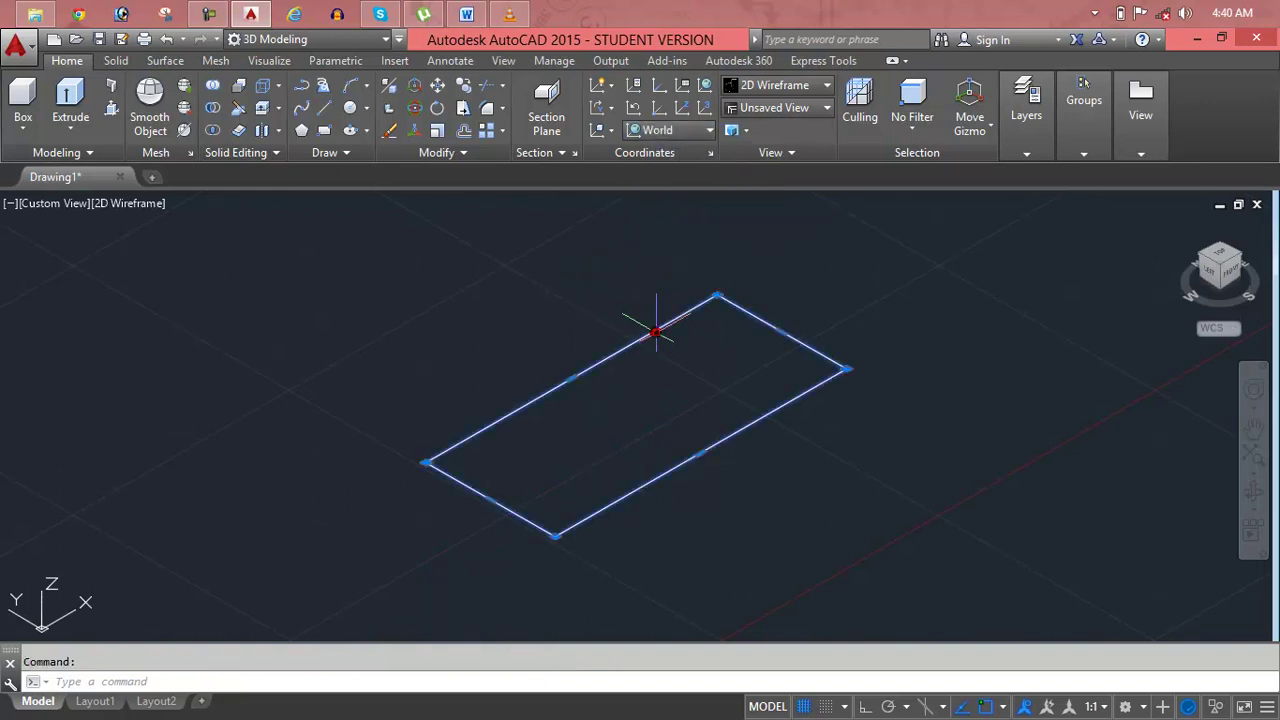
{"action": "key", "text": "Delete"}
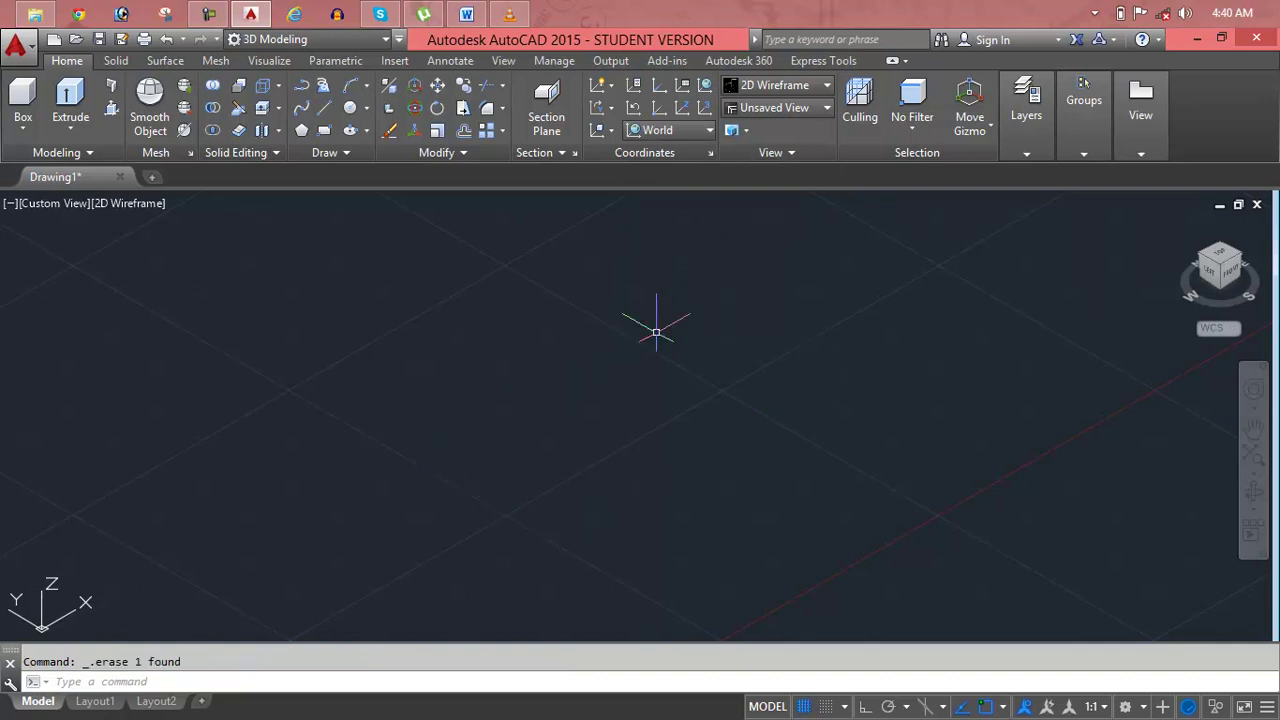
{"action": "left_click", "coordinate": [699, 128]}
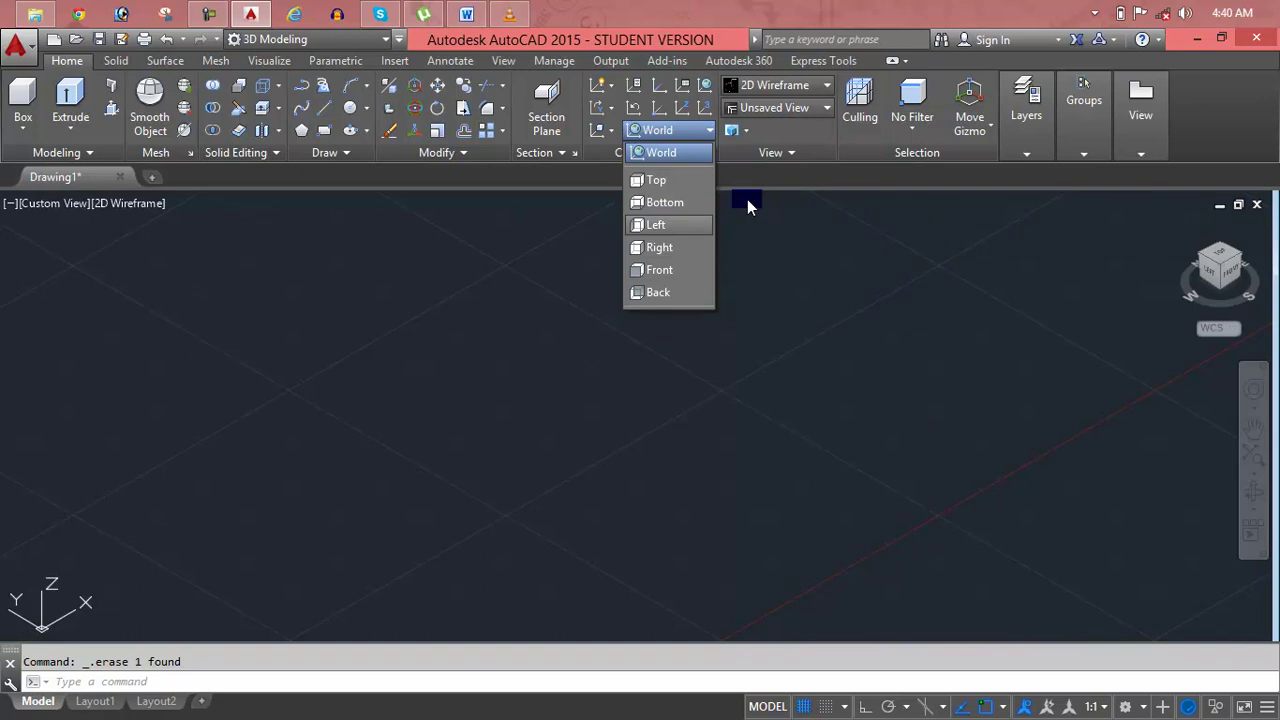
{"action": "key", "text": "Escape"}
{"action": "key", "text": "Escape"}
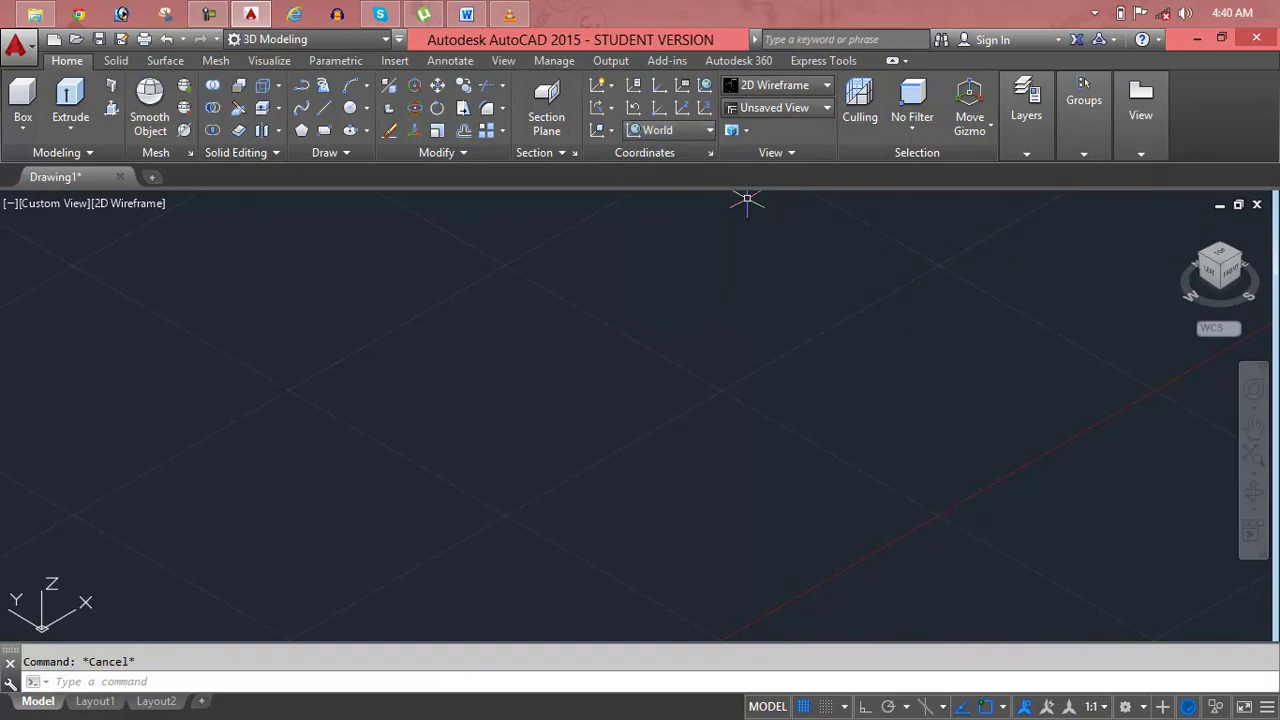